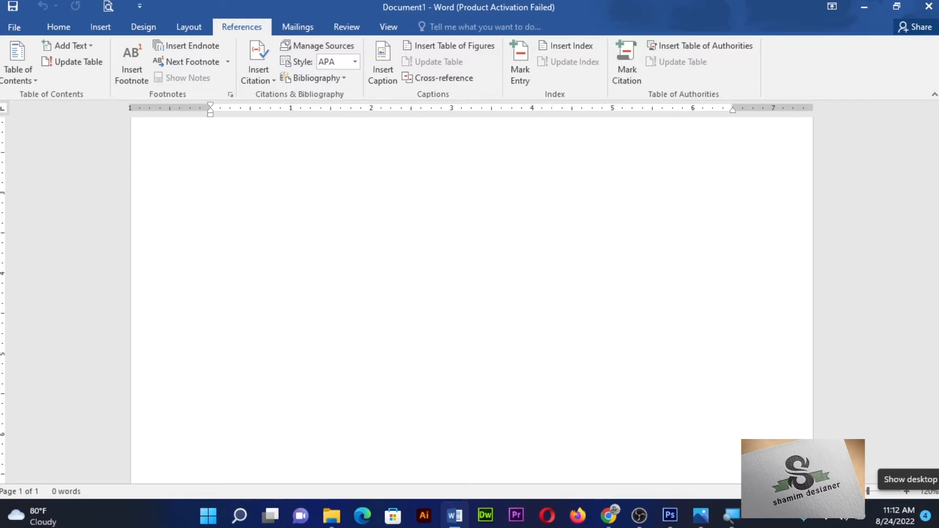
Generate sample paragraphs with =rand() and duplicate the whole text repeatedly to fill many pages.
text(=rand()
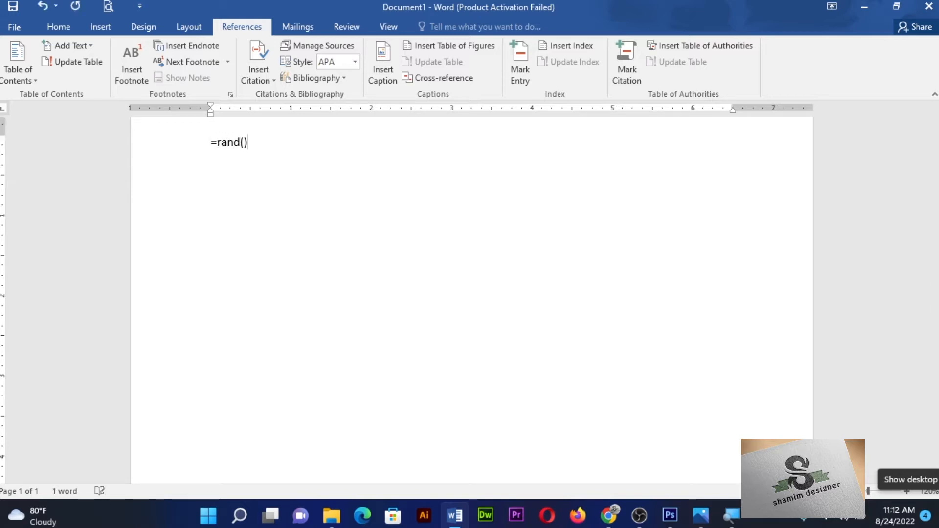
key(Return)
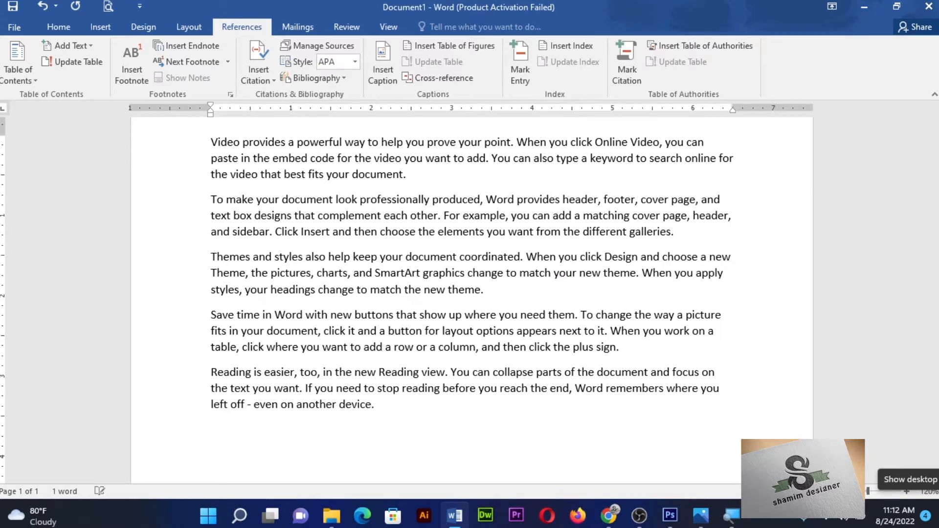
key(ctrl+a)
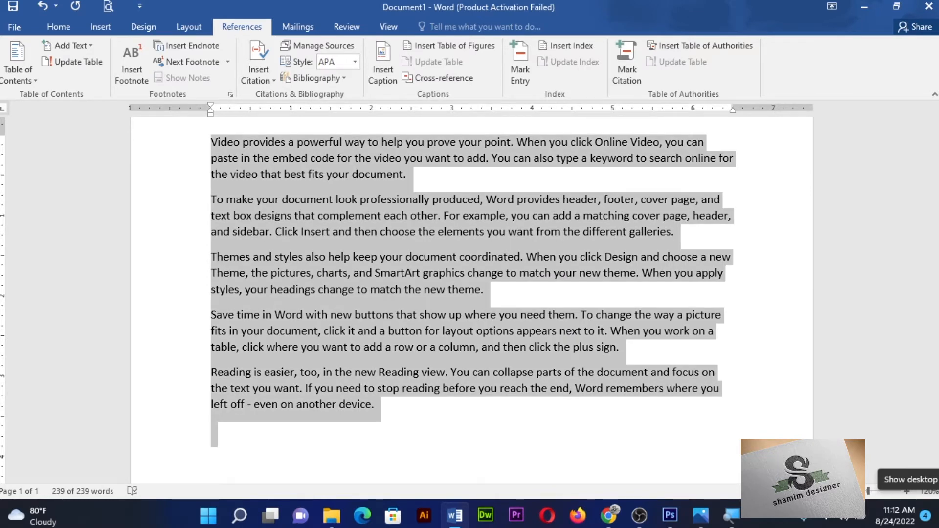
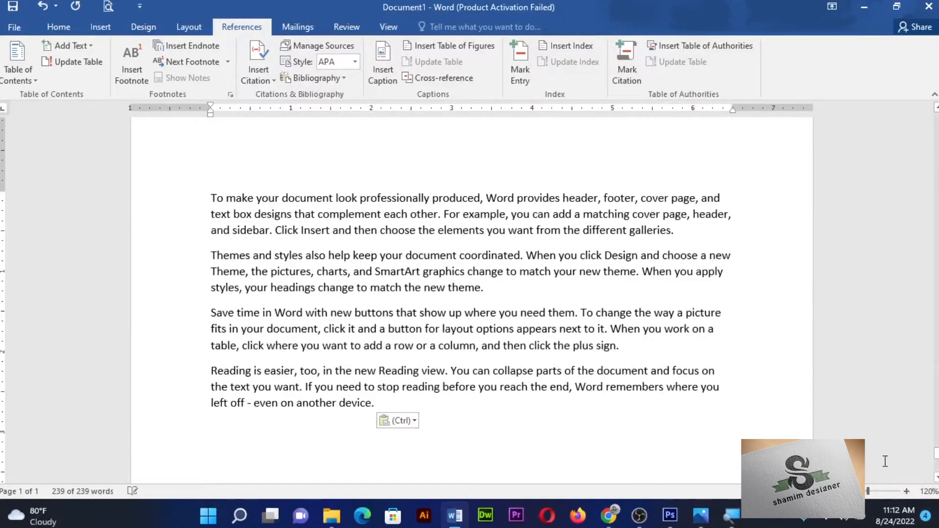
Insert a blank page before the first paragraph of the document.
drag(937, 455, 935, 111)
click(211, 219)
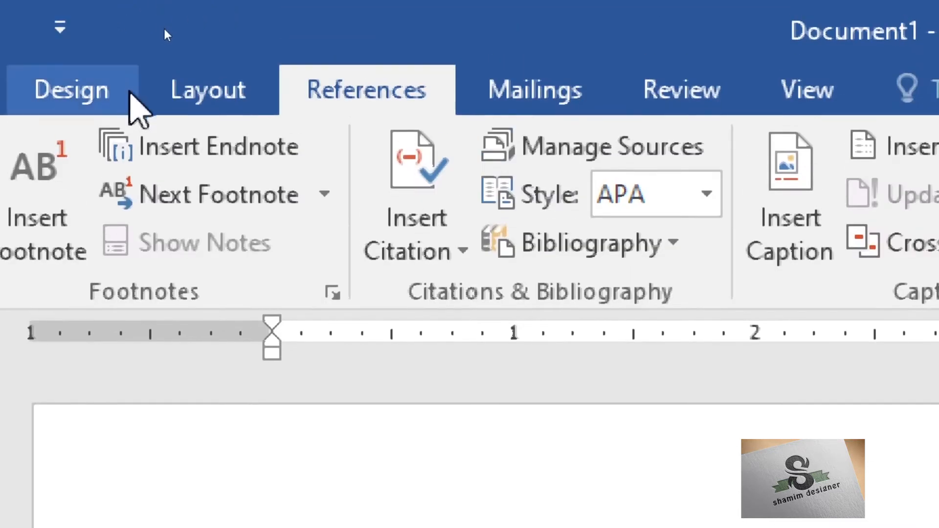
click(81, 100)
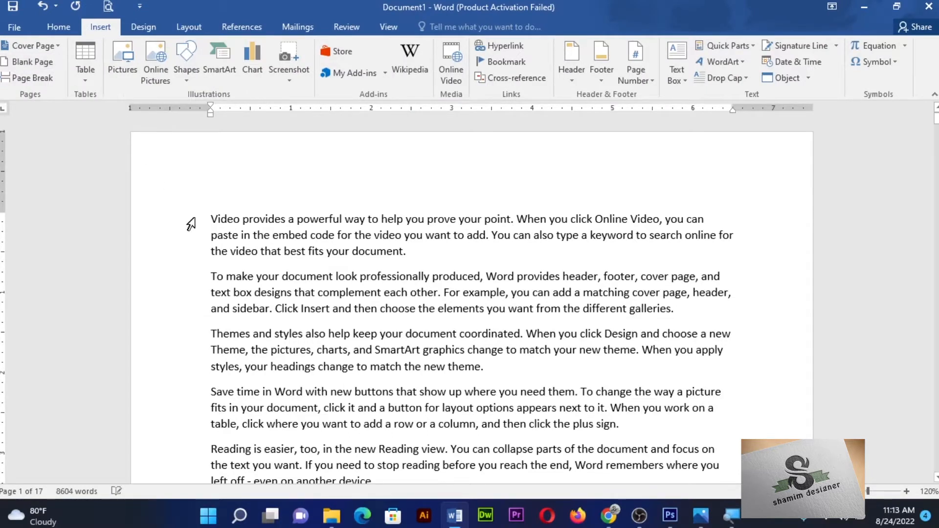
click(23, 65)
drag(868, 491, 849, 491)
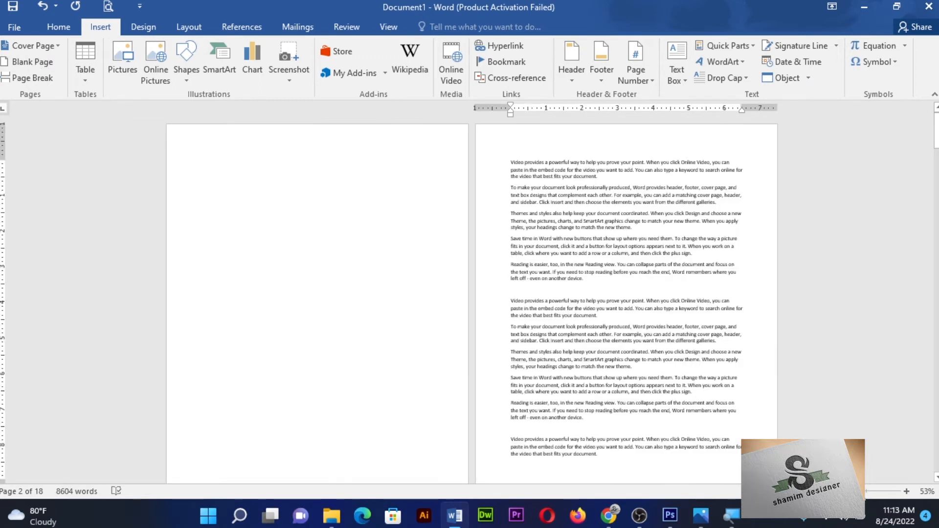
Add the title line "MS OFFICE" above the first paragraph on page 2.
click(870, 492)
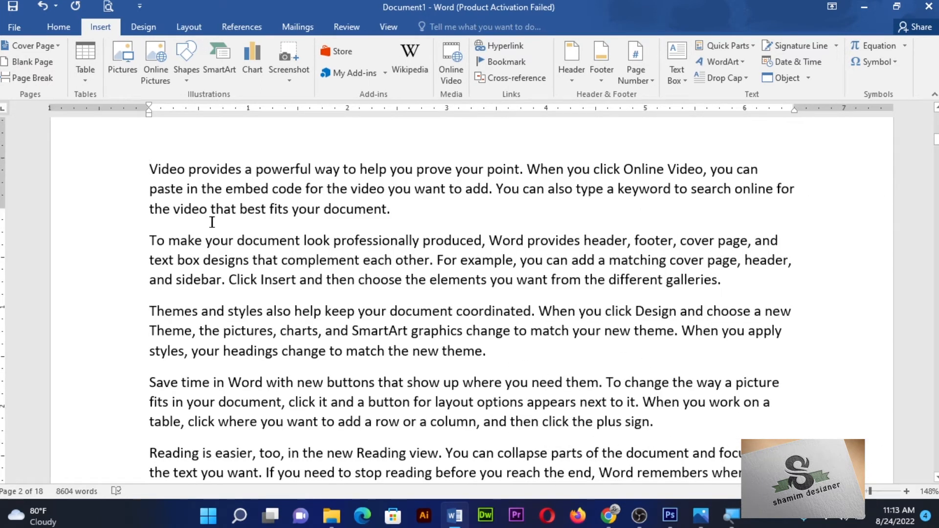
scroll(218, 224, up, 6)
scroll(219, 224, down, 4)
scroll(221, 225, down, 1)
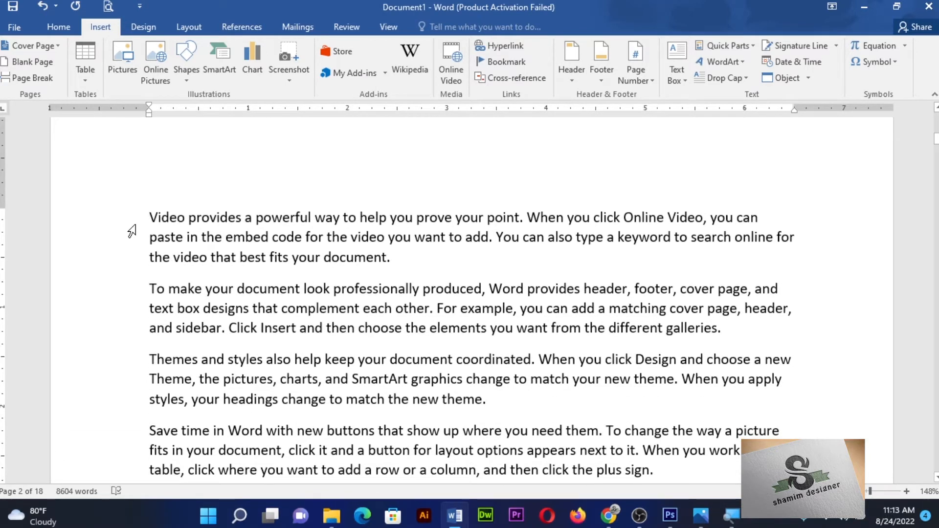
scroll(131, 232, up, 1)
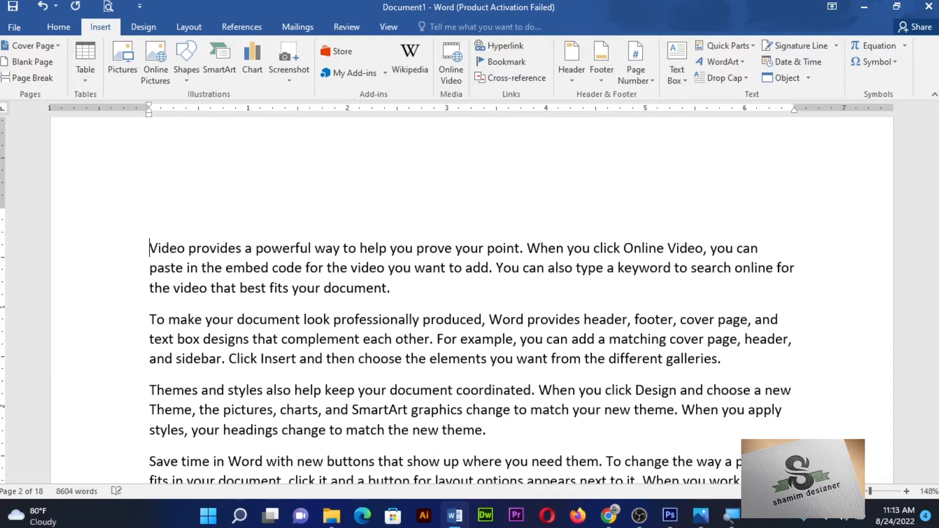
click(149, 225)
text(MS OFFICE)
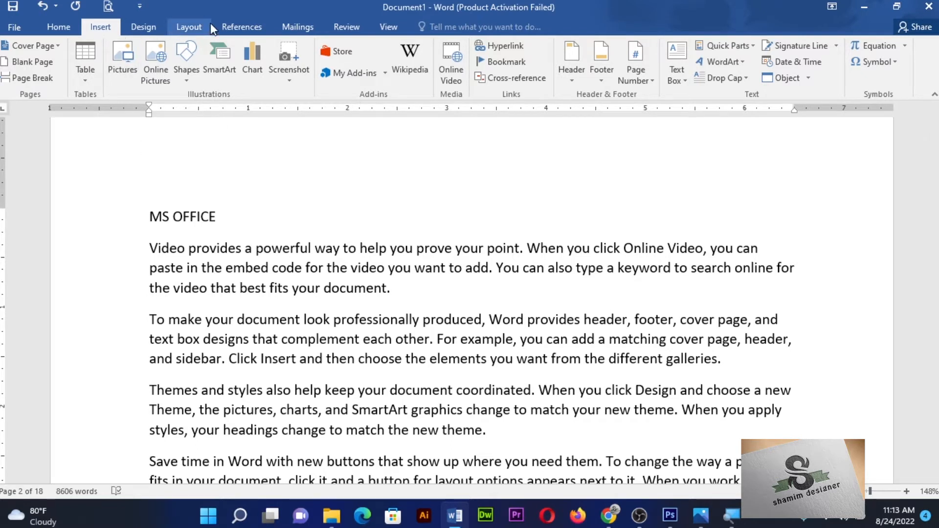
Mark the "MS OFFICE" line as a Level 1 entry for the table of contents.
click(243, 27)
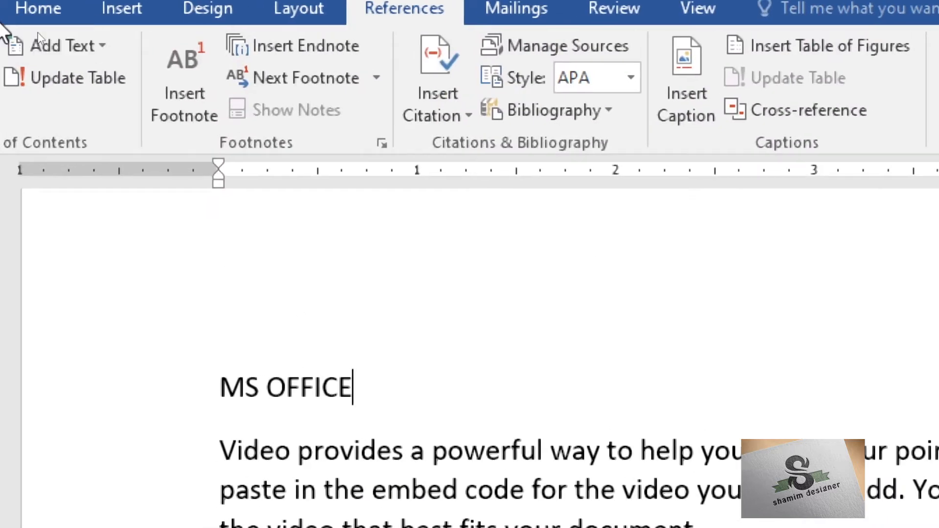
click(70, 44)
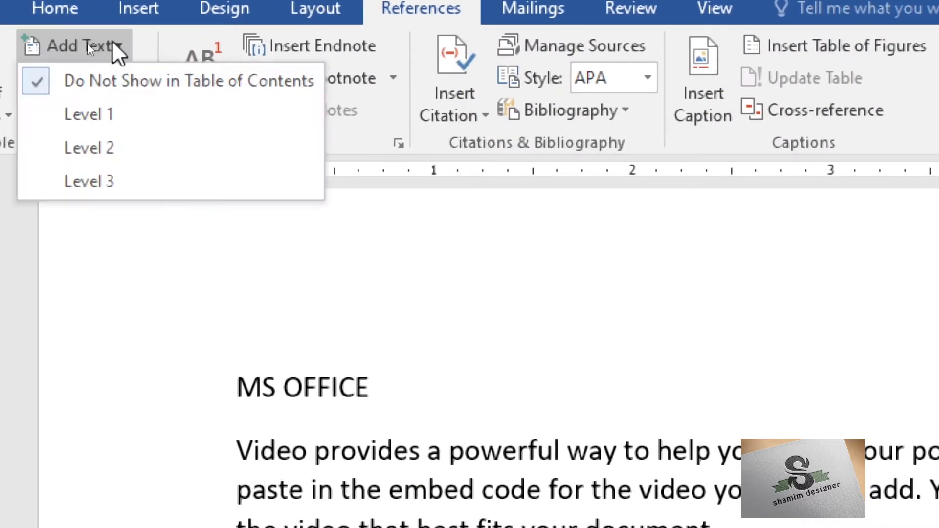
click(110, 117)
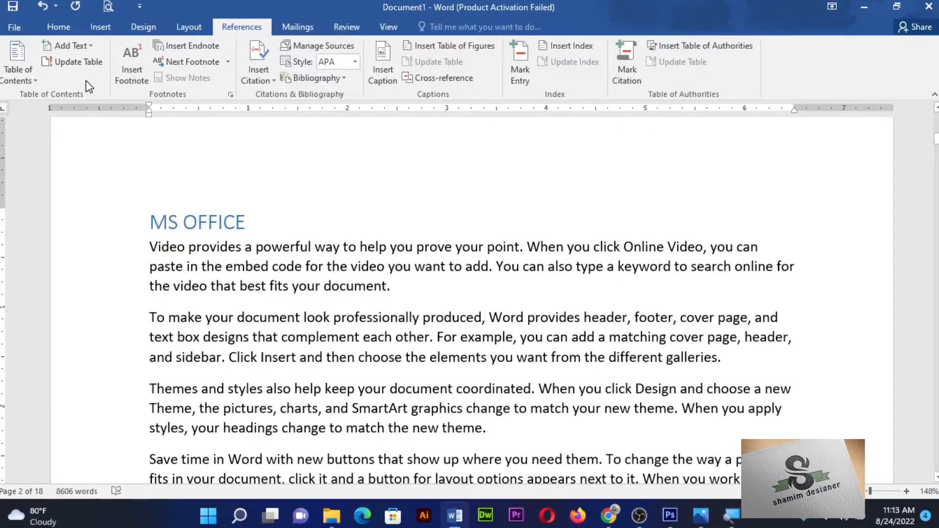
Modify the Heading 1 style to a purple font color, bold, and size 18.
click(59, 27)
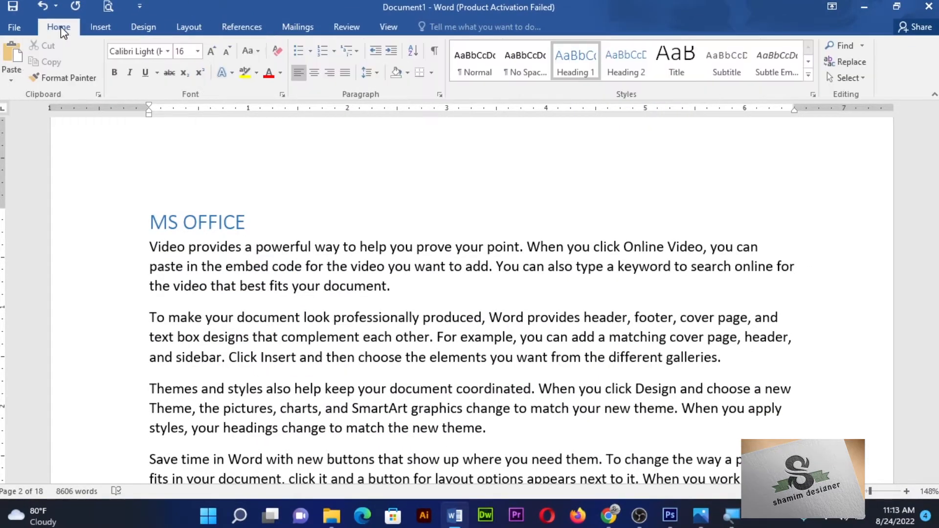
right_click(591, 68)
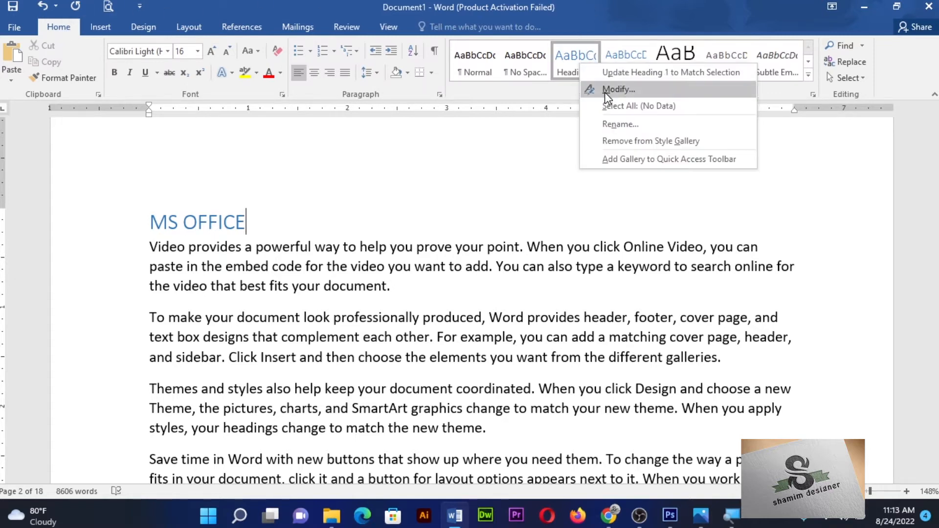
click(578, 60)
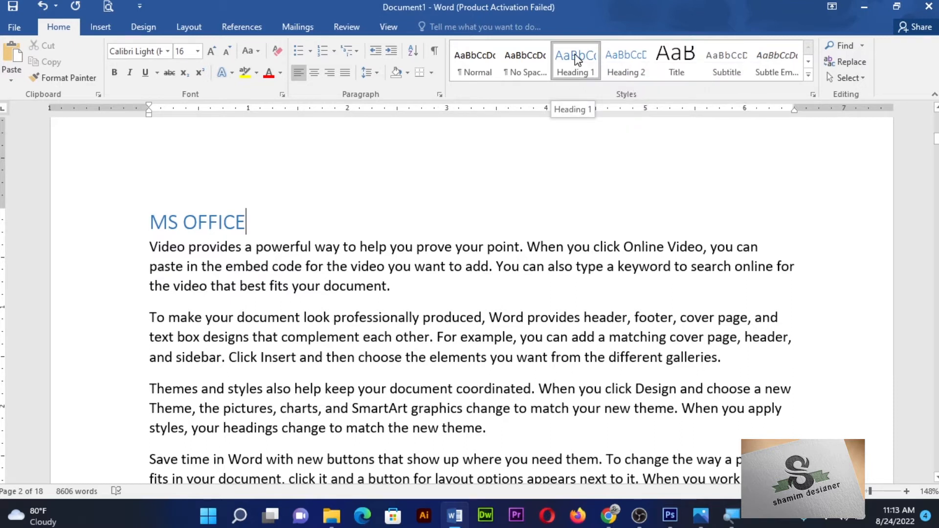
right_click(585, 69)
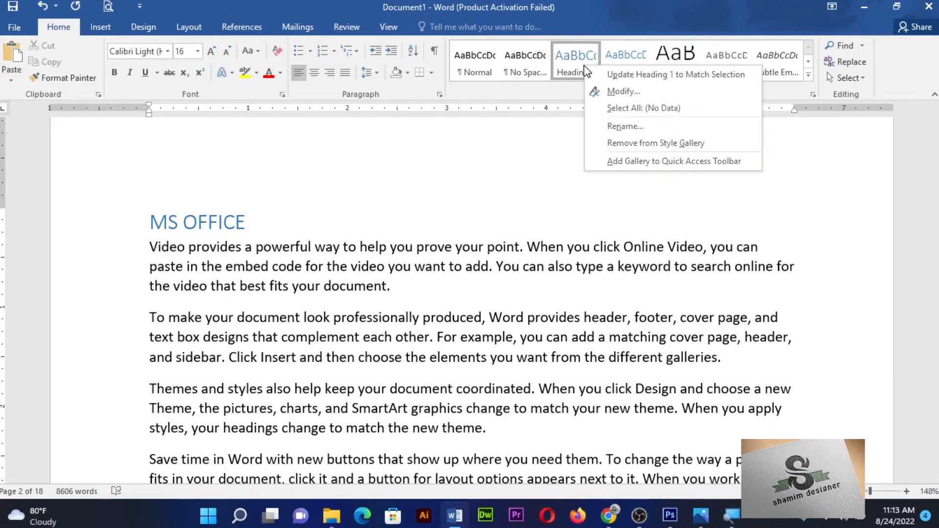
click(620, 92)
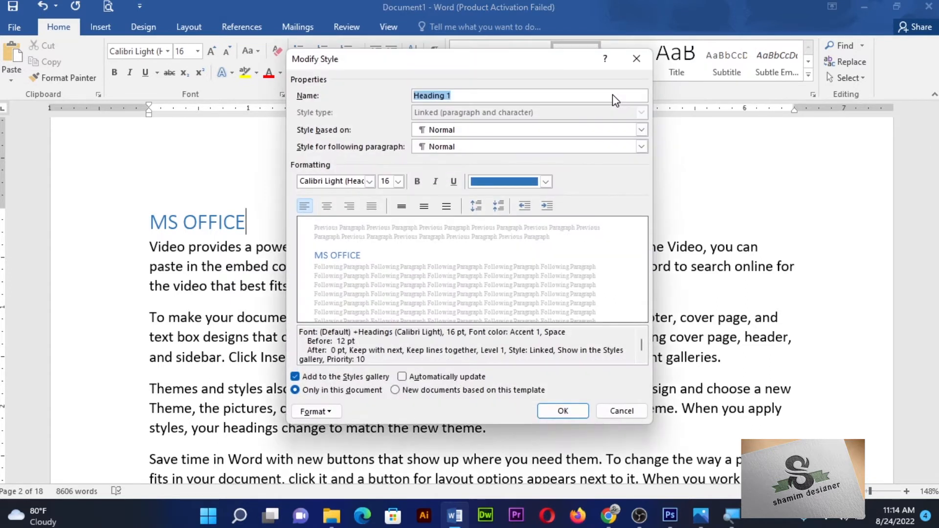
click(545, 181)
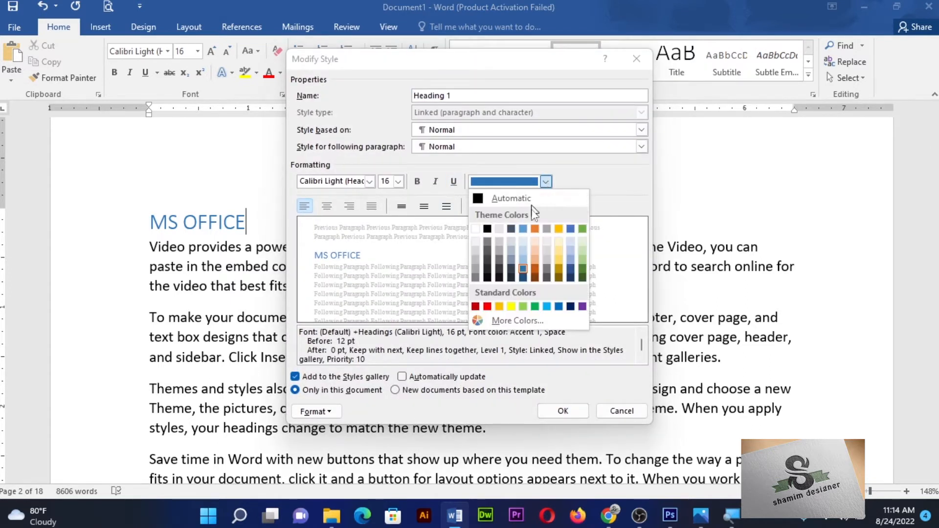
click(583, 307)
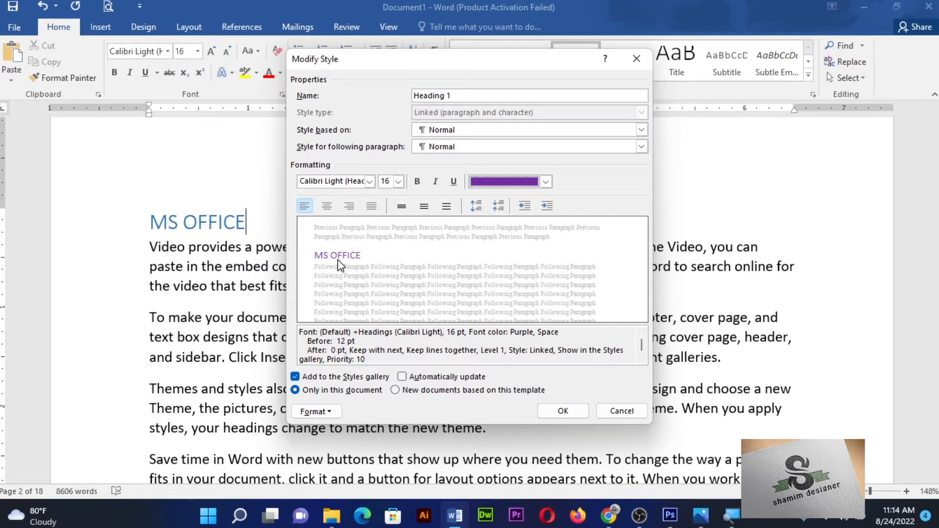
click(417, 182)
click(398, 182)
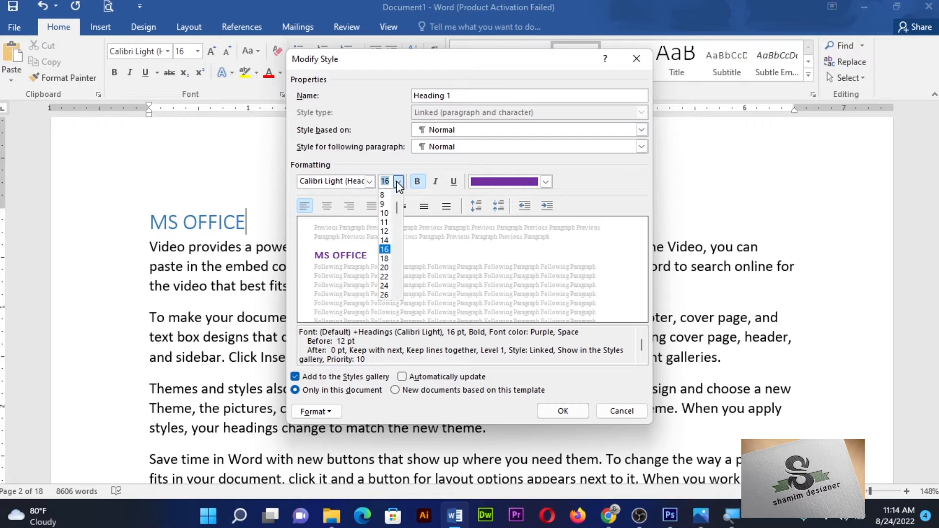
click(384, 259)
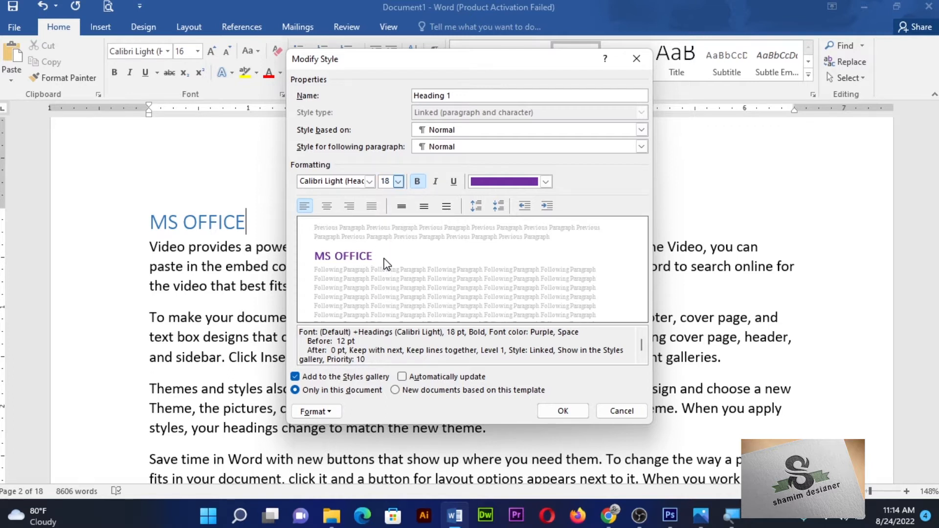
click(563, 411)
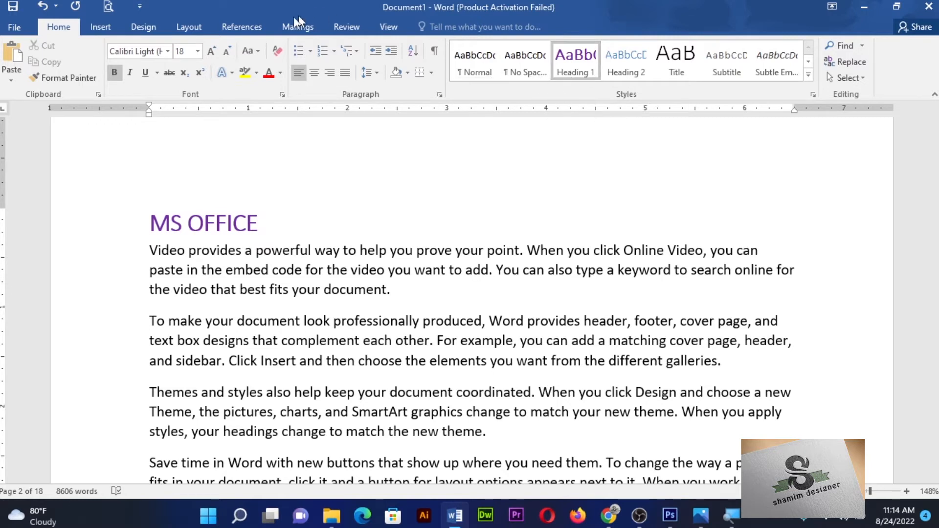
Add the line "CIT" above the first paragraph on page 4 and format it as Heading 1.
scroll(280, 191, down, 3)
scroll(280, 190, up, 1)
scroll(281, 191, down, 12)
scroll(282, 191, up, 3)
scroll(282, 191, down, 10)
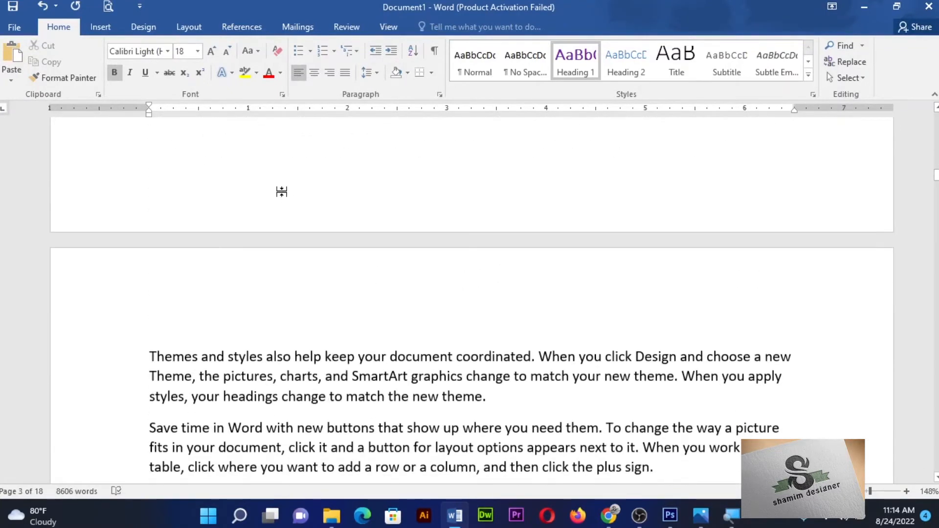
scroll(281, 192, down, 1)
click(145, 307)
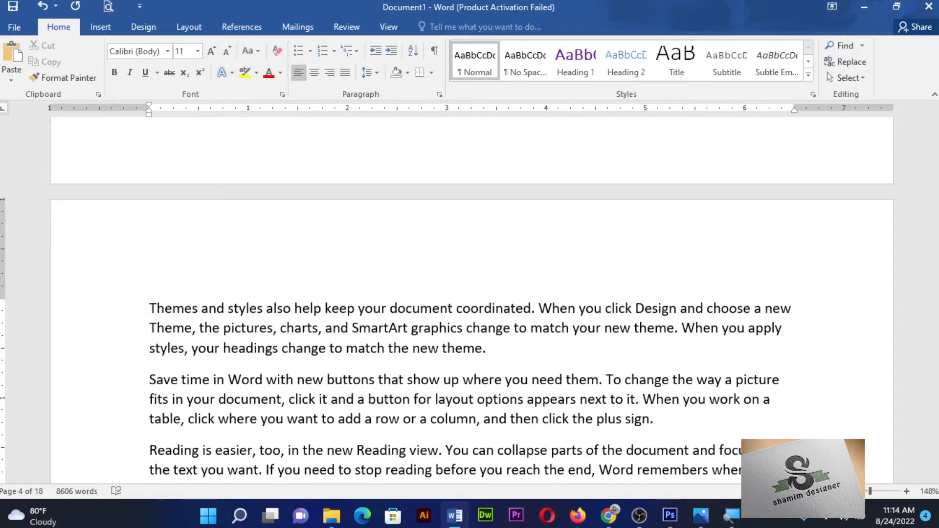
key(Return)
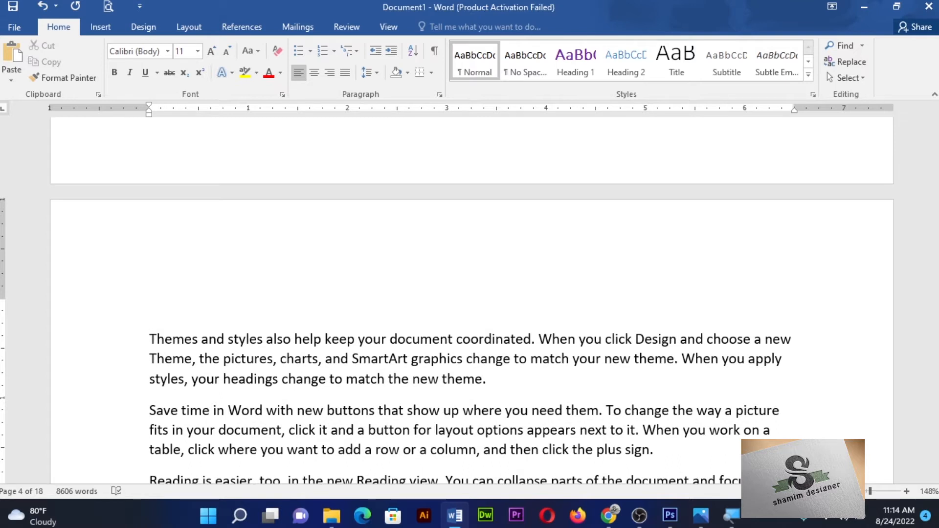
text(CIT)
click(584, 73)
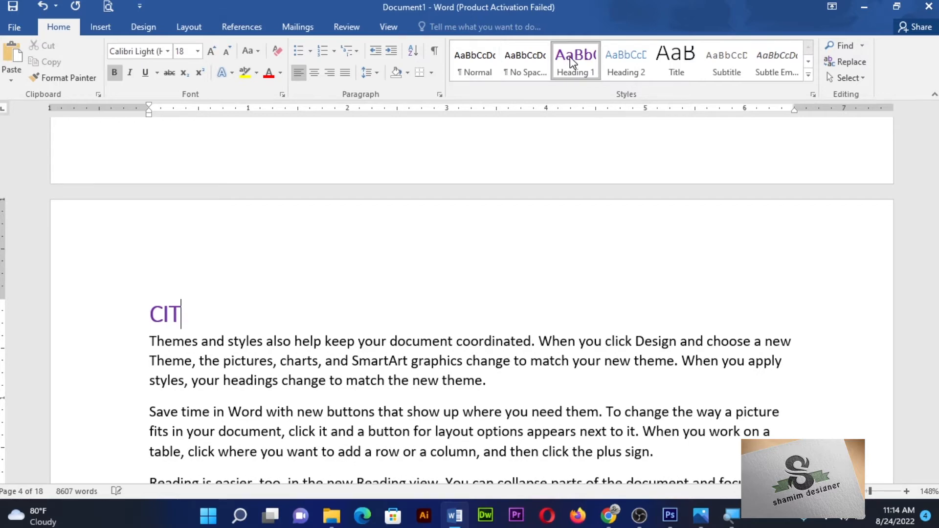
Add the line "ADIT" above the first paragraph on page 8 and format it as Heading 1.
scroll(399, 289, up, 10)
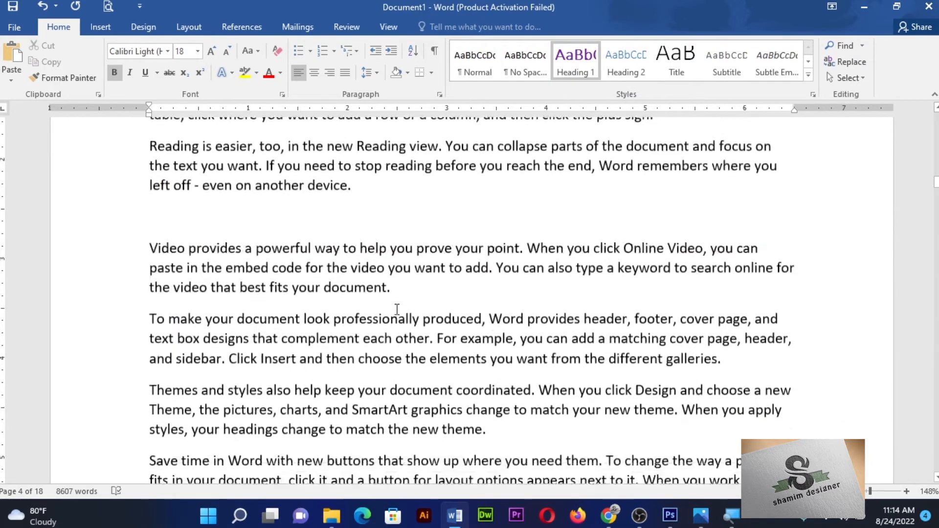
scroll(397, 301, up, 15)
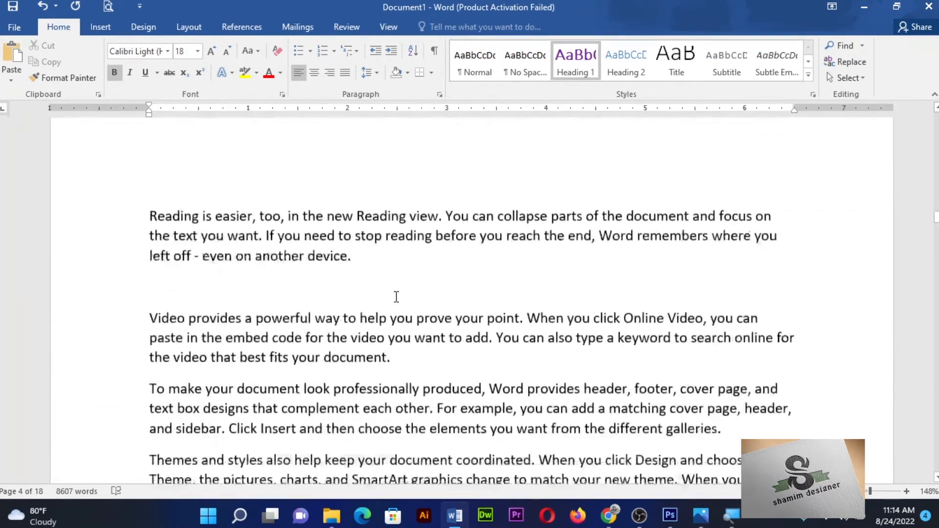
scroll(398, 294, down, 20)
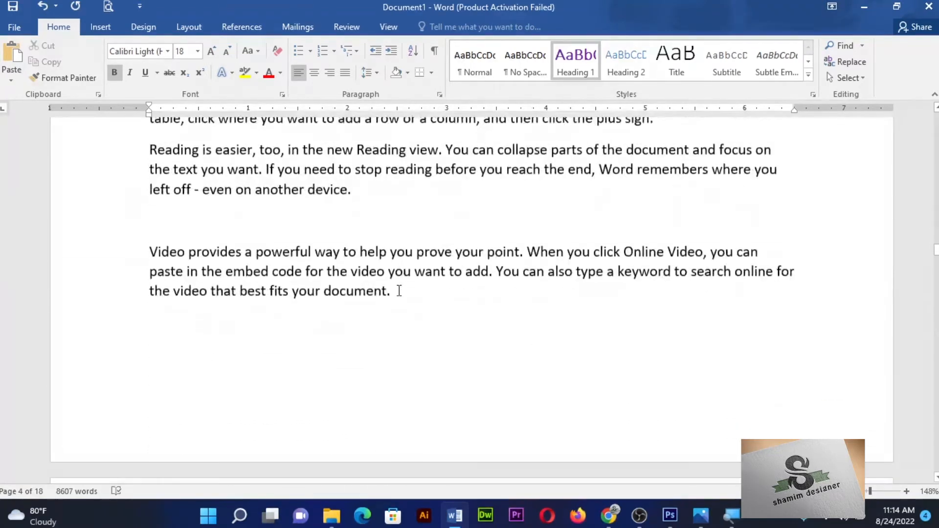
click(149, 201)
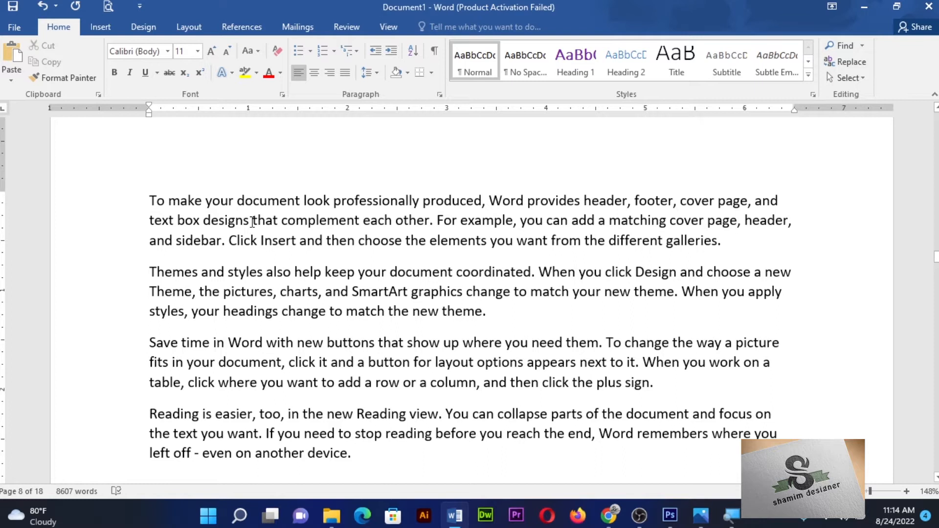
key(Return)
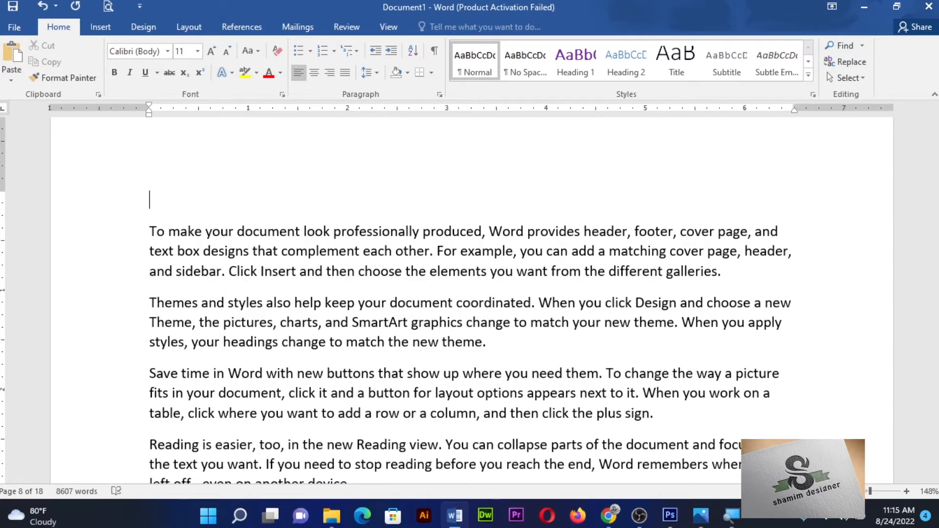
text(ADIT)
click(582, 66)
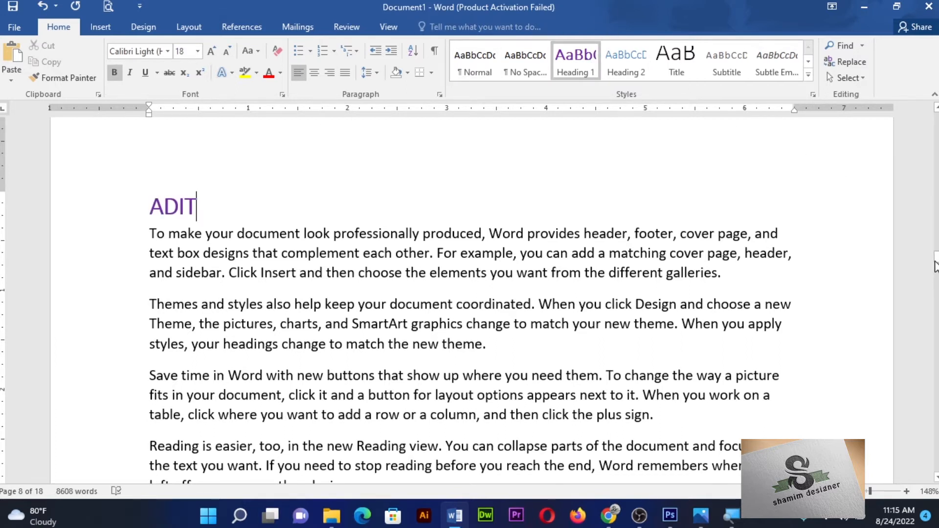
drag(936, 264, 936, 132)
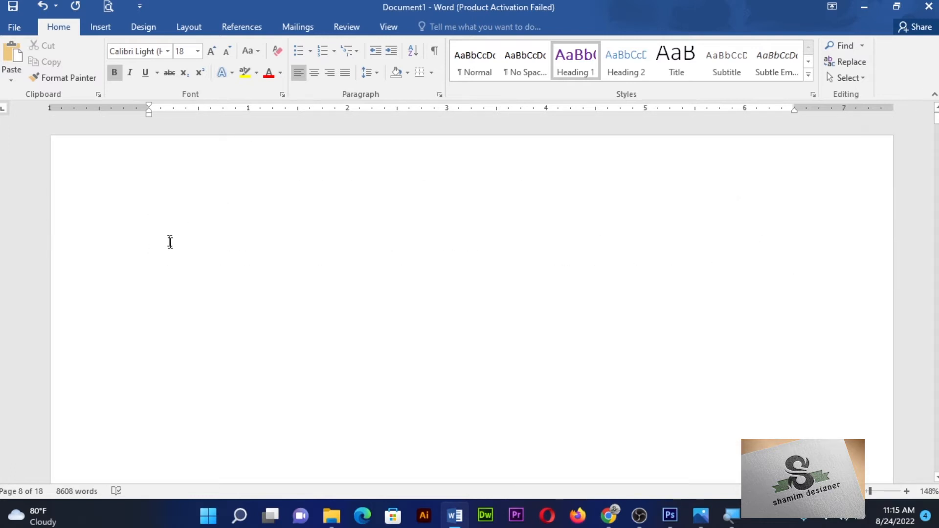
Add the title "INDEX" at the start of the blank first page, centered, bold, underlined and size 18.
click(147, 244)
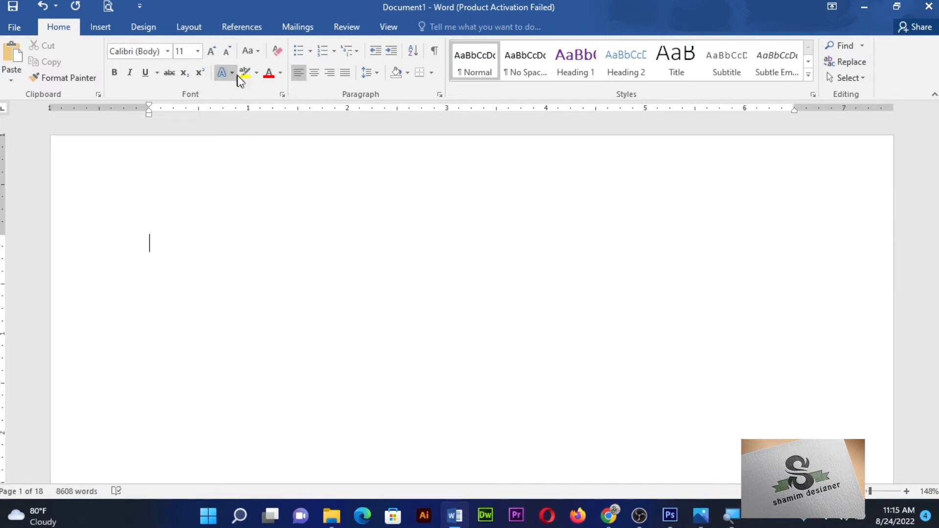
click(311, 78)
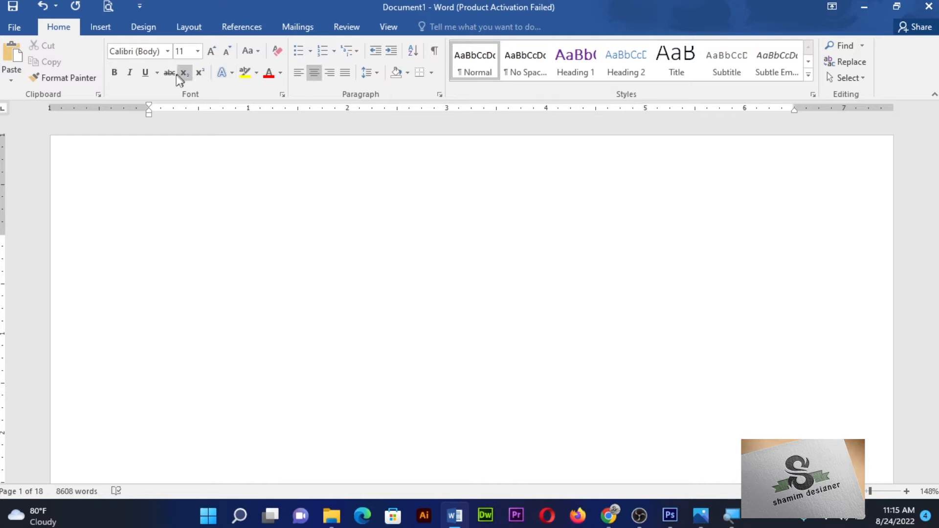
click(115, 75)
click(212, 52)
click(211, 53)
click(211, 53)
click(212, 52)
click(145, 72)
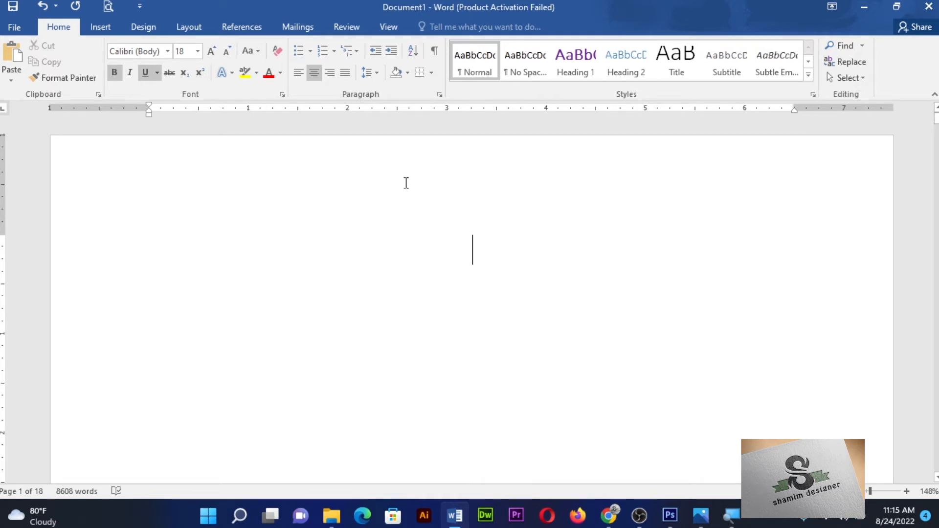
text(INDEX)
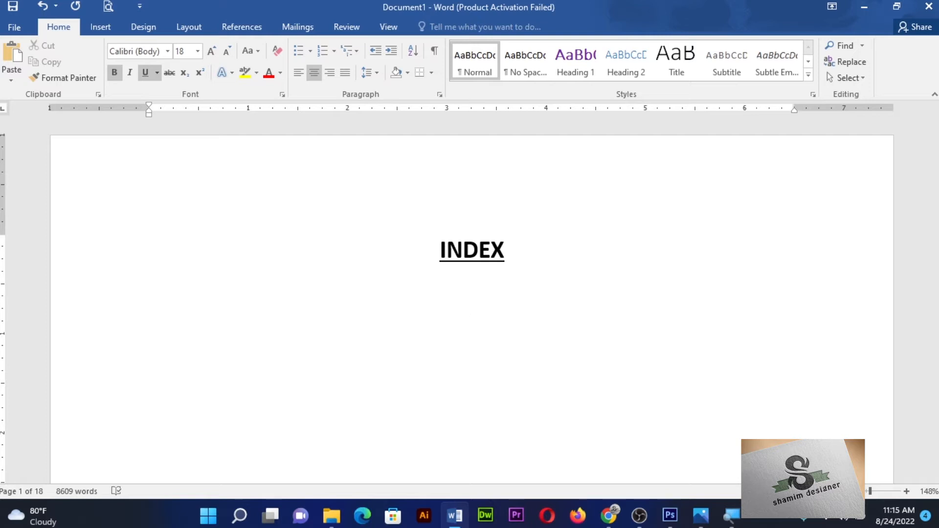
text(SDF)
key(BackSpace)
key(BackSpace)
key(BackSpace)
Clear the formatting of the line below the "INDEX" title and insert the Automatic Table 2 table of contents there.
click(281, 51)
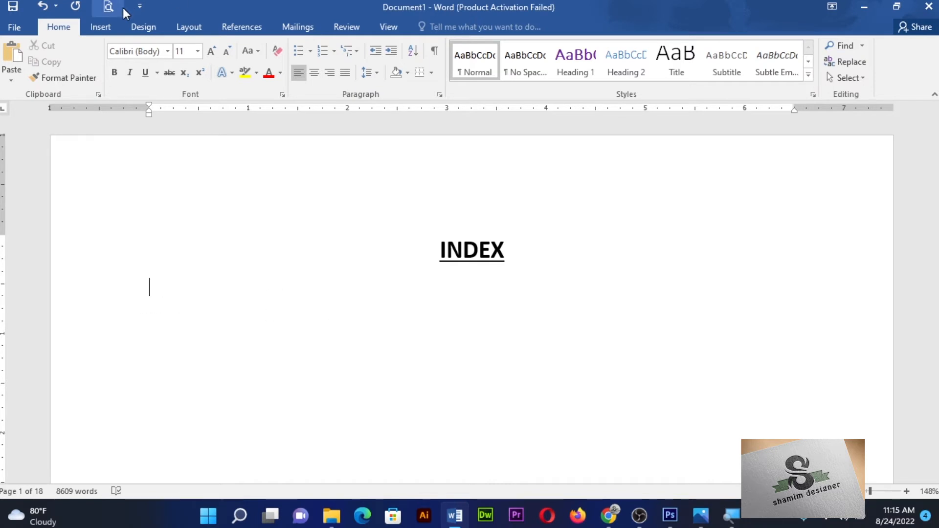
click(242, 26)
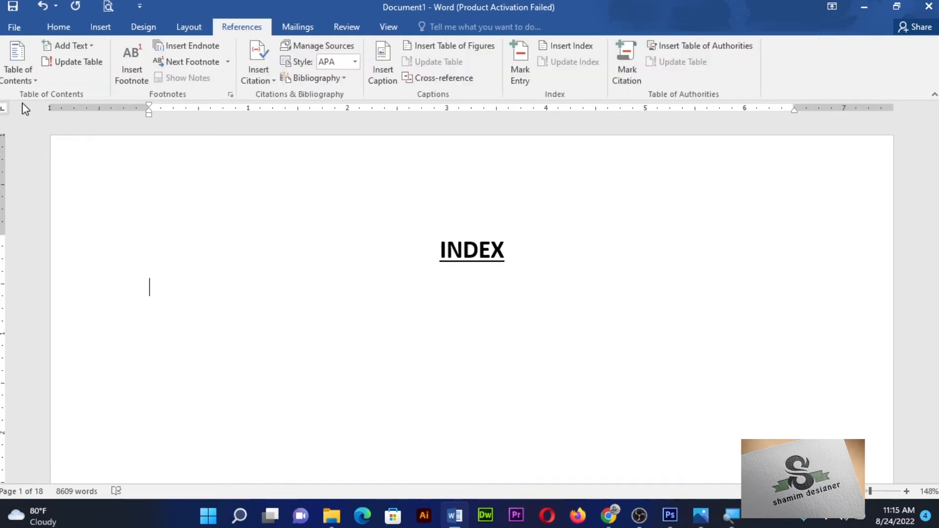
click(31, 79)
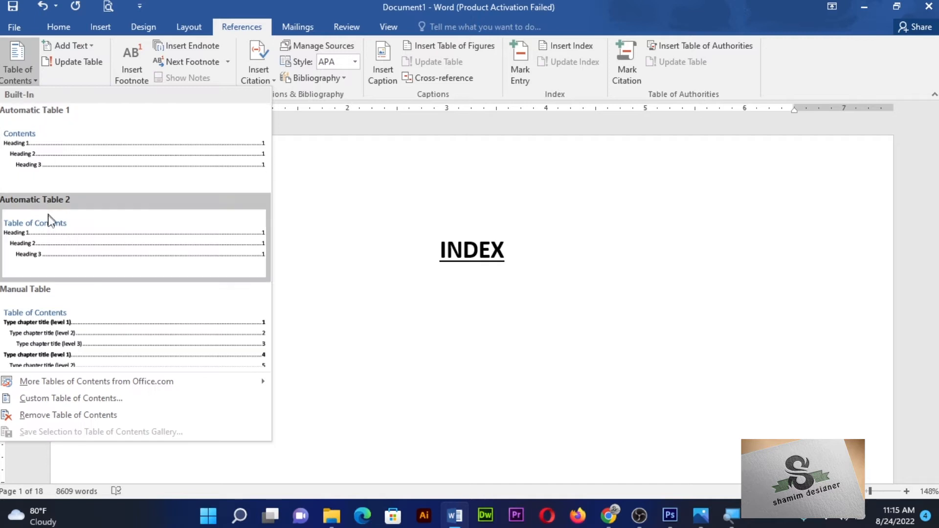
click(72, 251)
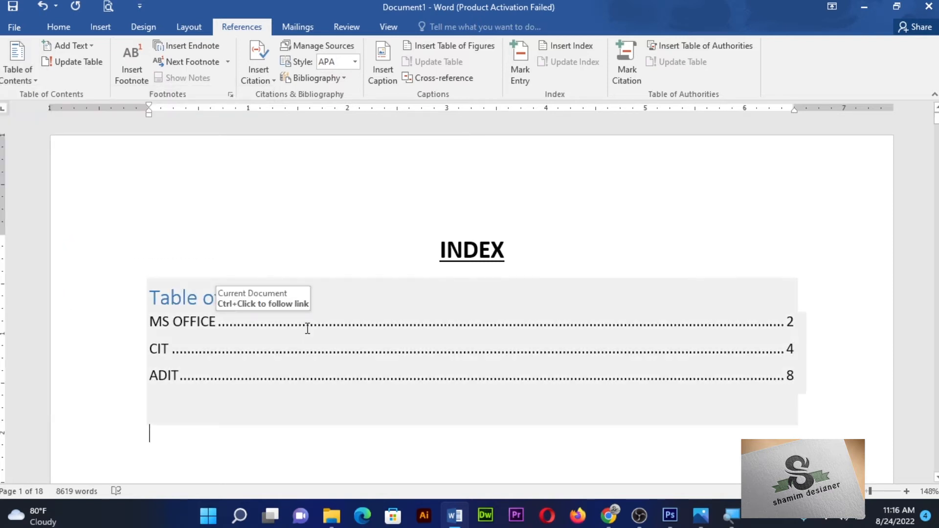
Shorten the "Table of Contents" heading above the entries to "Contents".
click(421, 433)
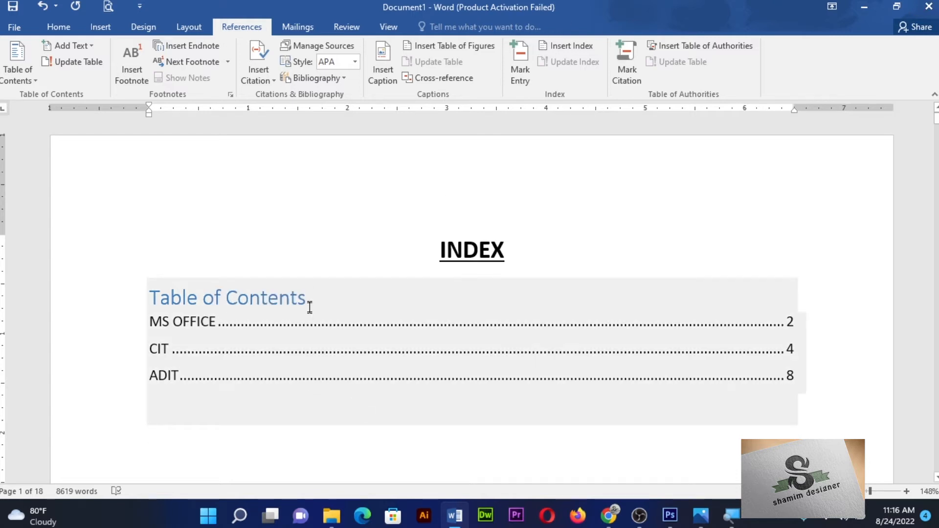
click(307, 299)
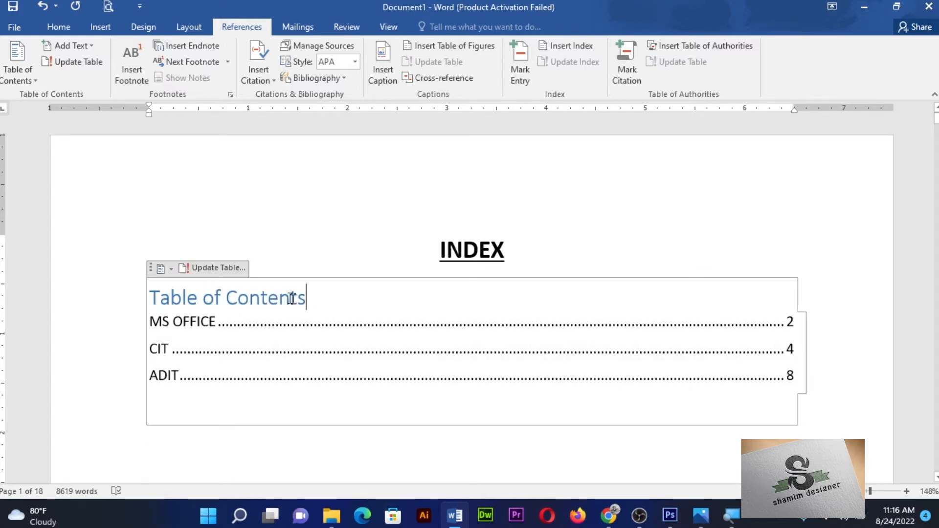
click(216, 295)
drag(224, 297, 182, 294)
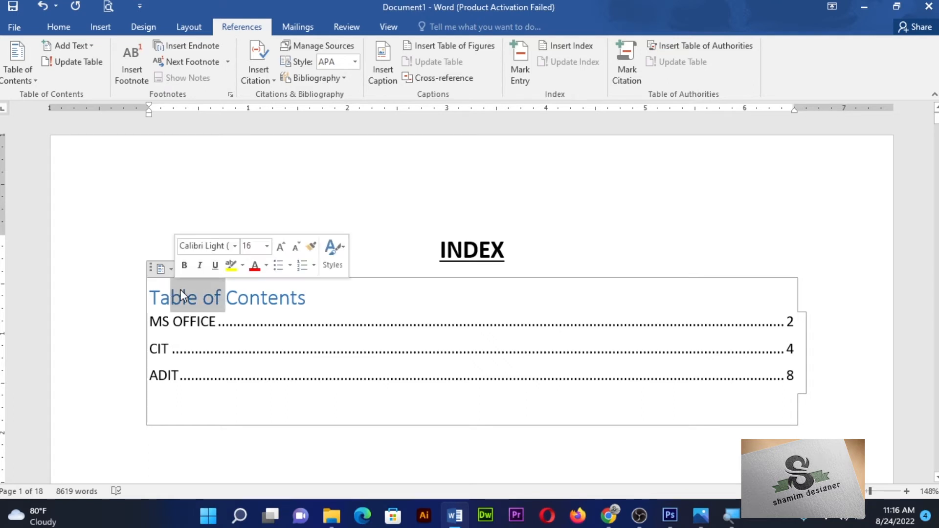
key(Delete)
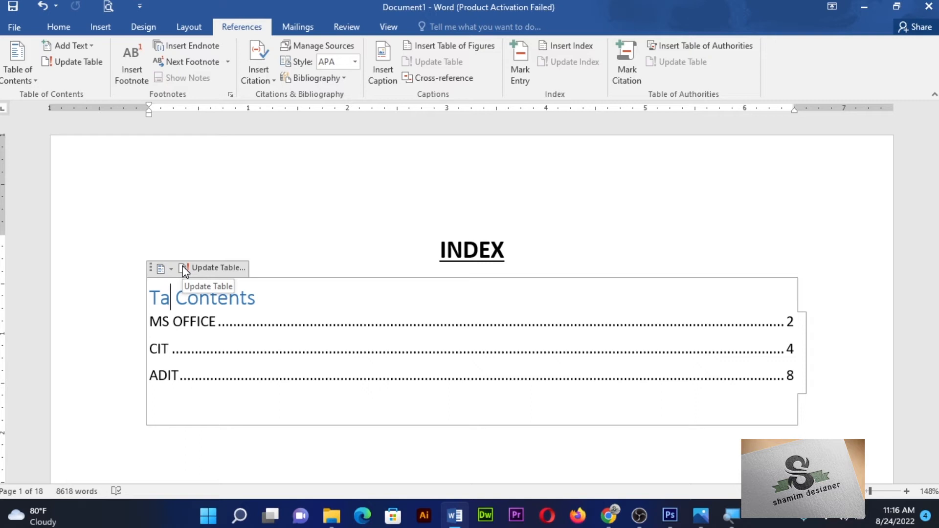
key(BackSpace)
key(BackSpace)
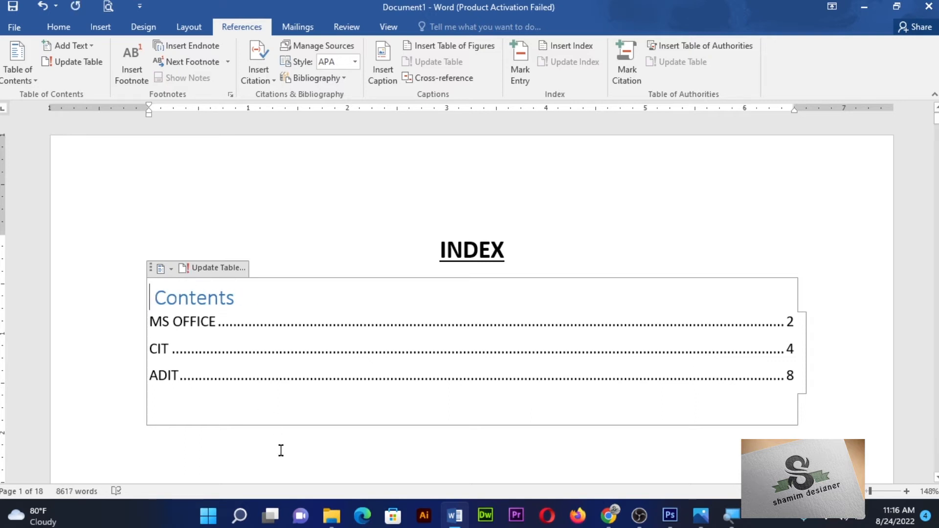
click(279, 449)
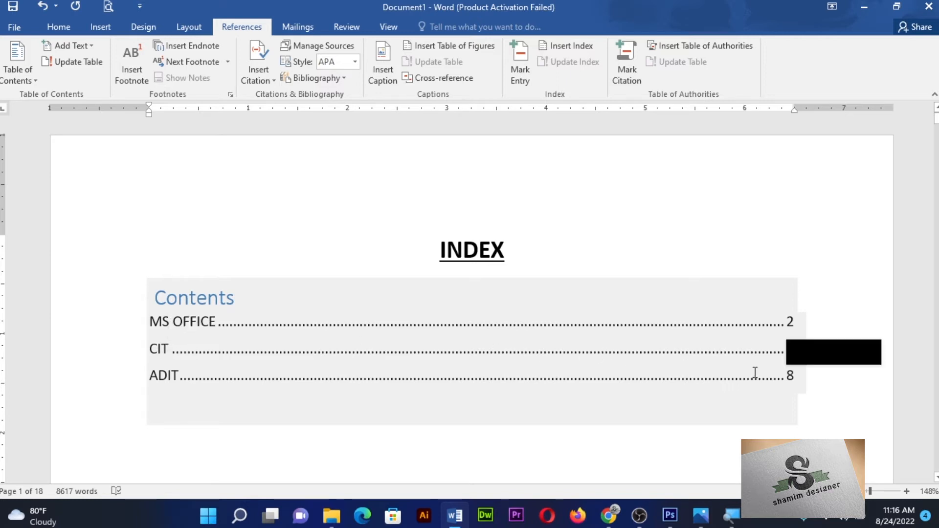
Follow the "CIT" entry in the table of contents to its page and return to the first page.
ctrl+click(163, 350)
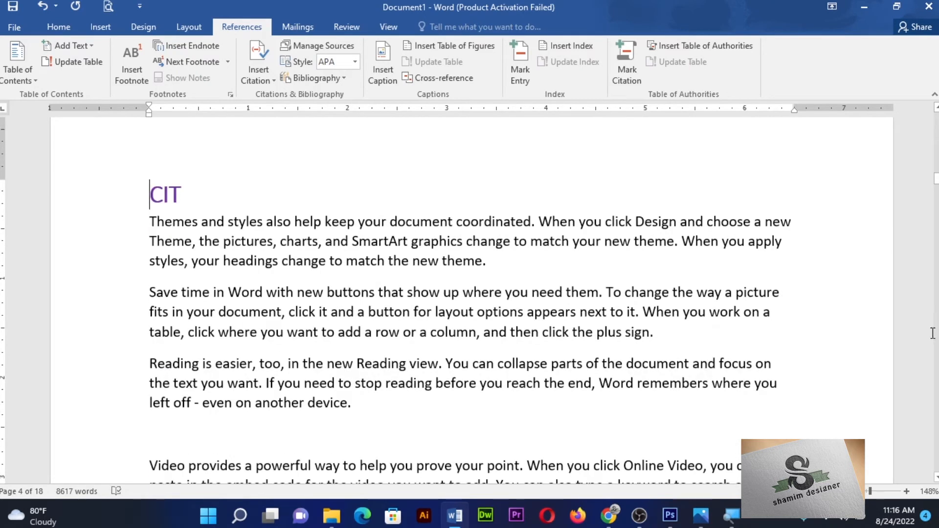
drag(936, 178, 934, 98)
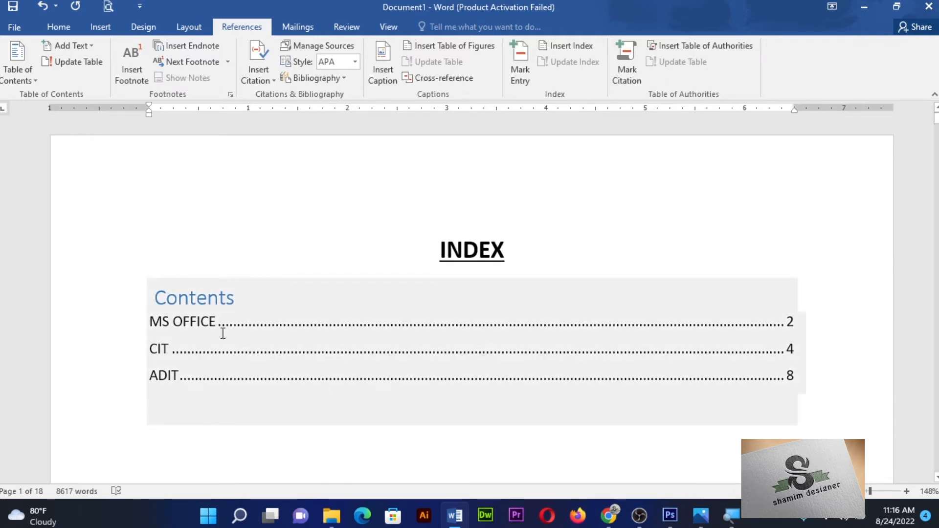
Add the line "HTML" above the first paragraph on page 10 and format it as Heading 1.
scroll(205, 411, down, 5)
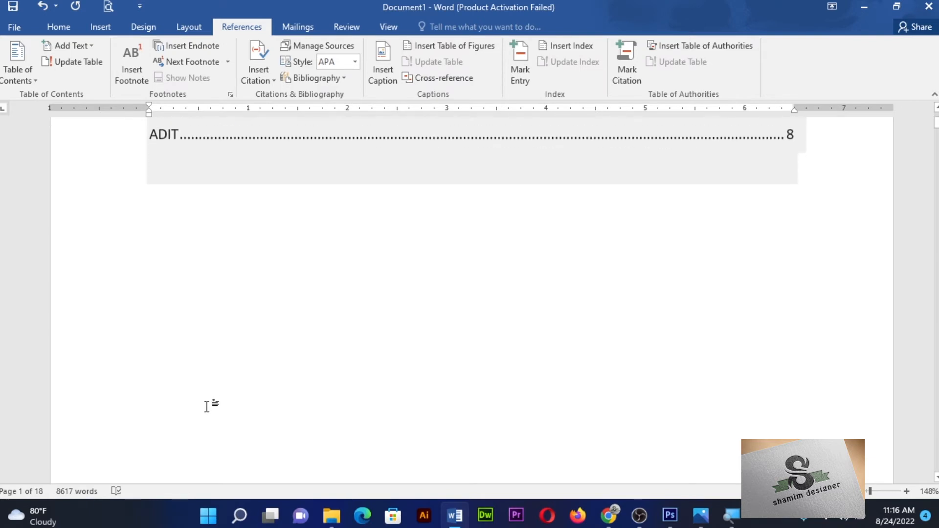
scroll(212, 390, down, 10)
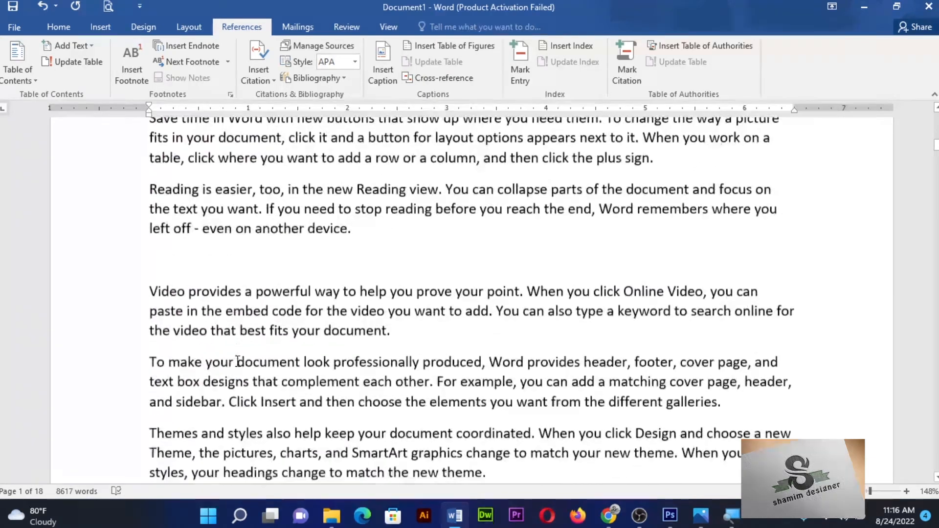
scroll(243, 358, down, 15)
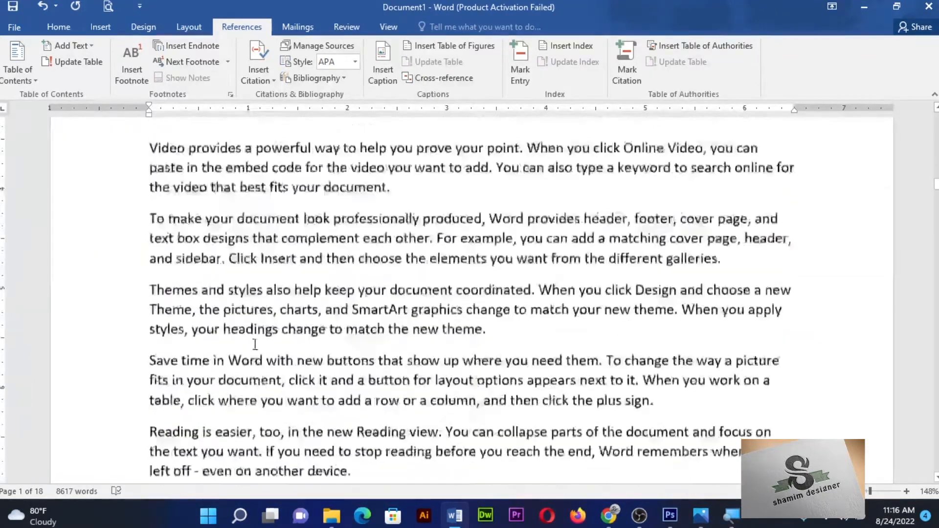
scroll(262, 339, down, 15)
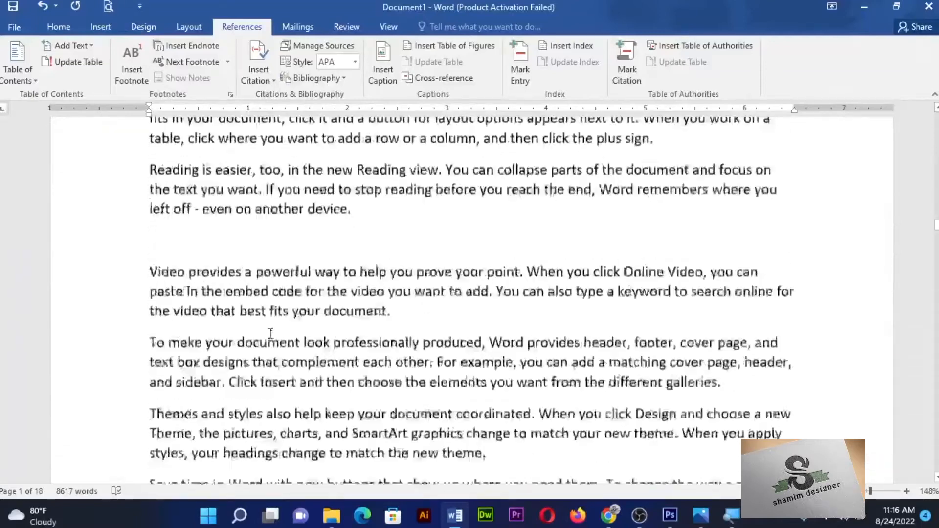
scroll(267, 332, down, 15)
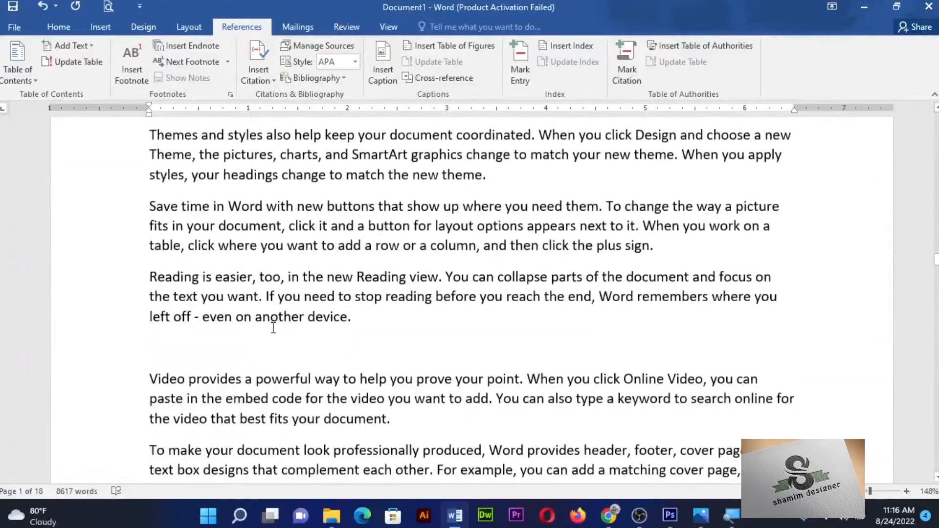
scroll(277, 328, down, 15)
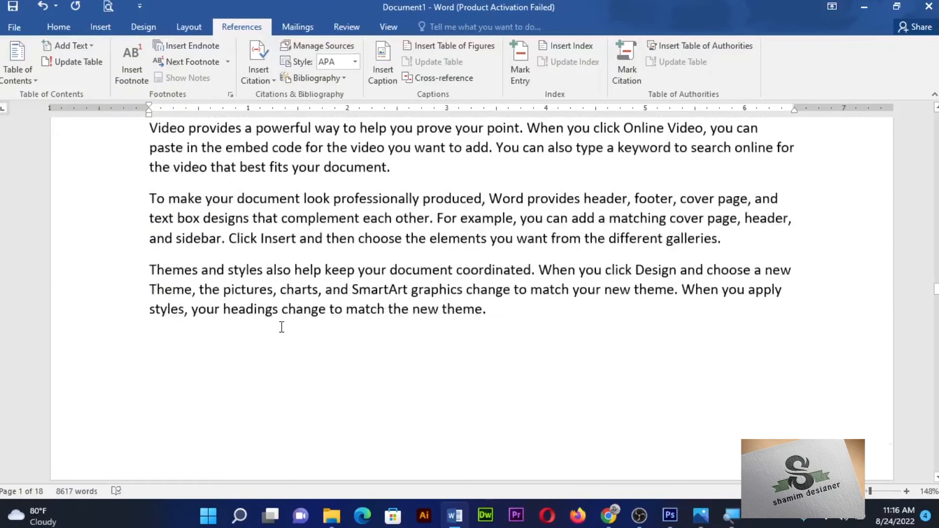
click(148, 219)
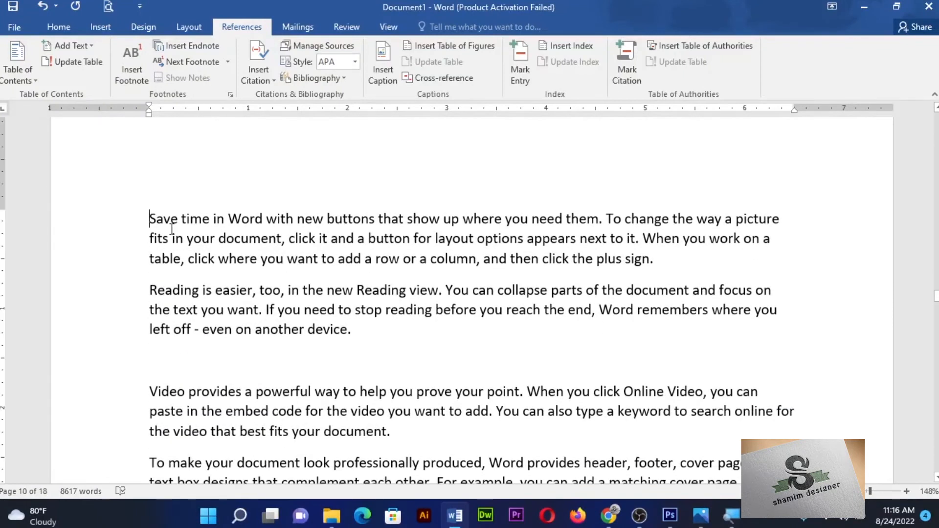
key(Return)
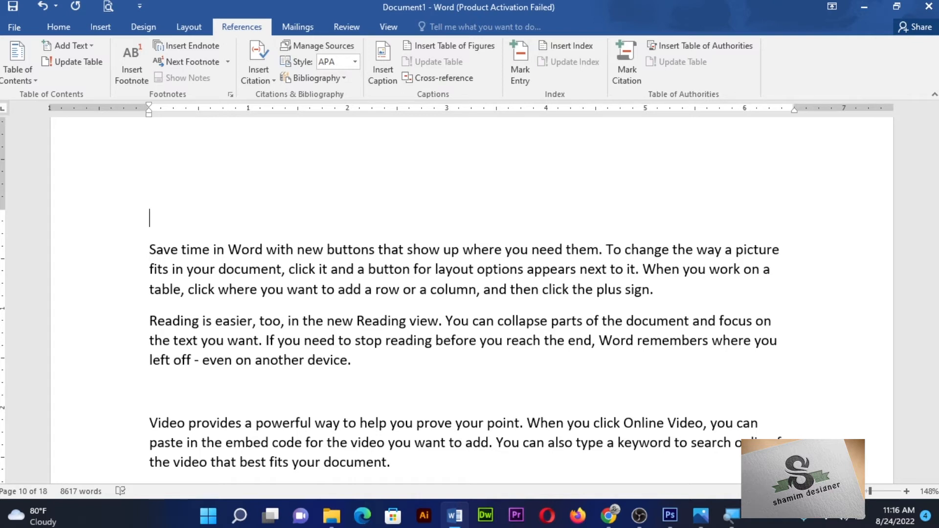
text(HTML)
click(60, 26)
click(576, 61)
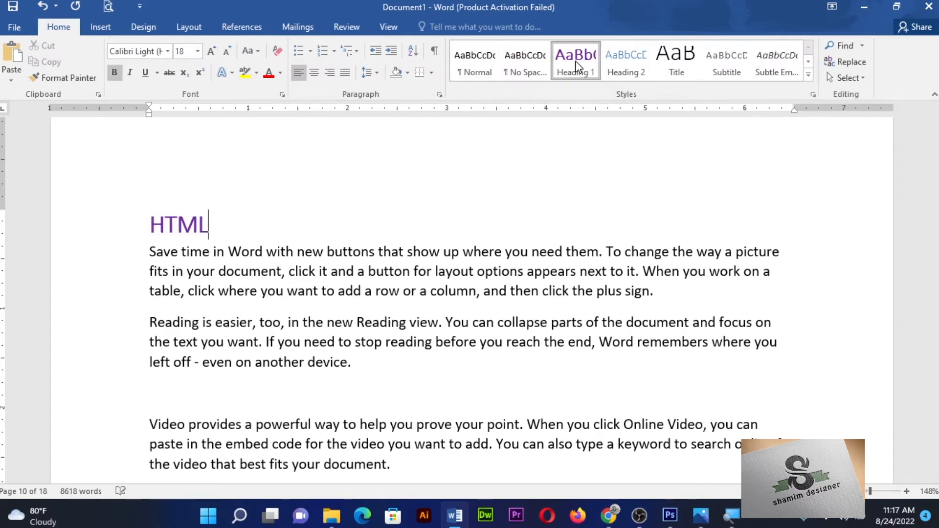
Add the line "MS WORD" below the "MS OFFICE" heading on page 2 and mark it as a Level 2 contents entry.
drag(935, 295, 915, 143)
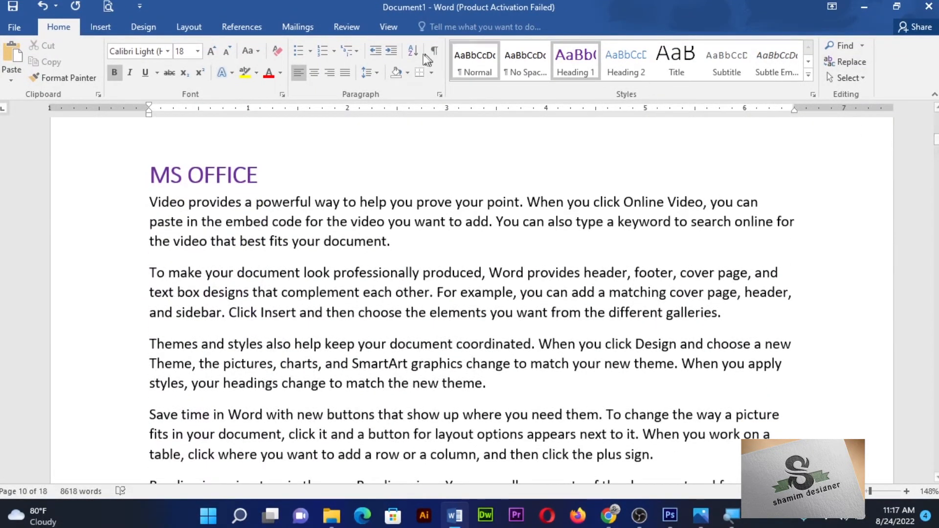
click(152, 202)
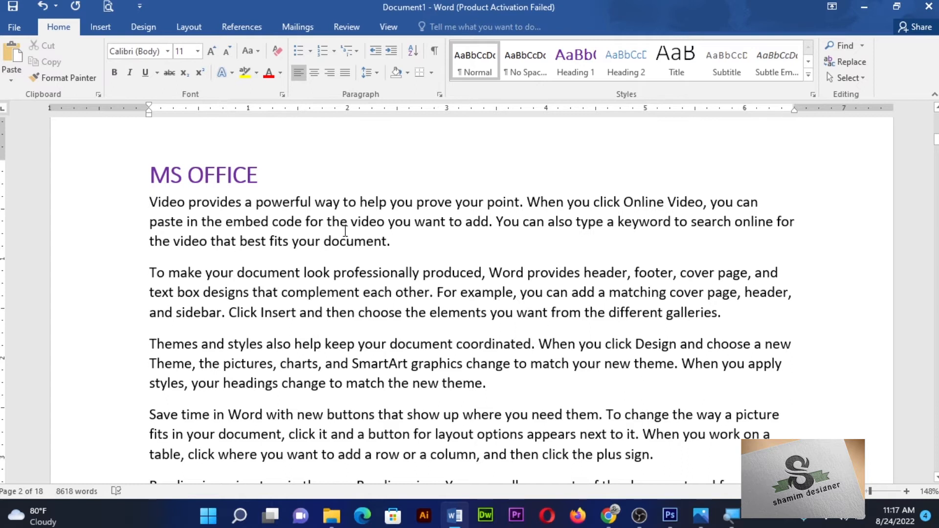
key(Return)
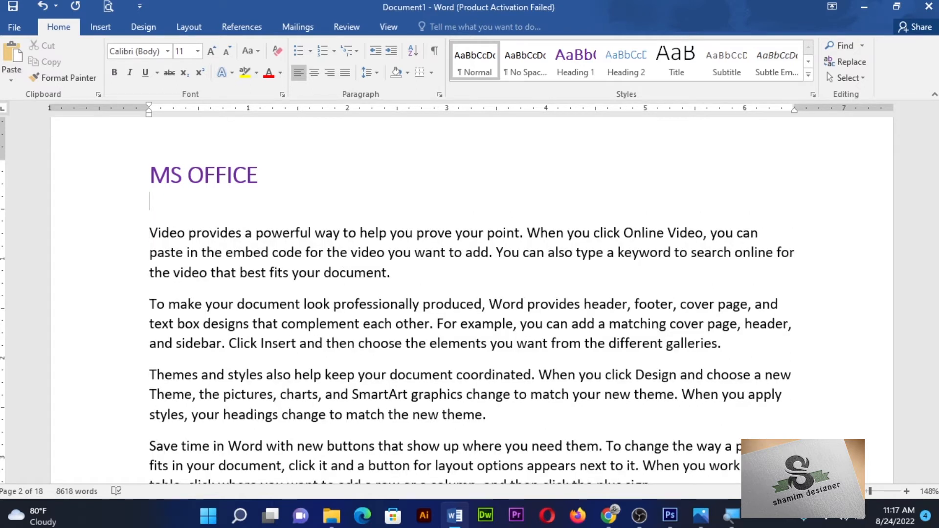
text(MS WORD)
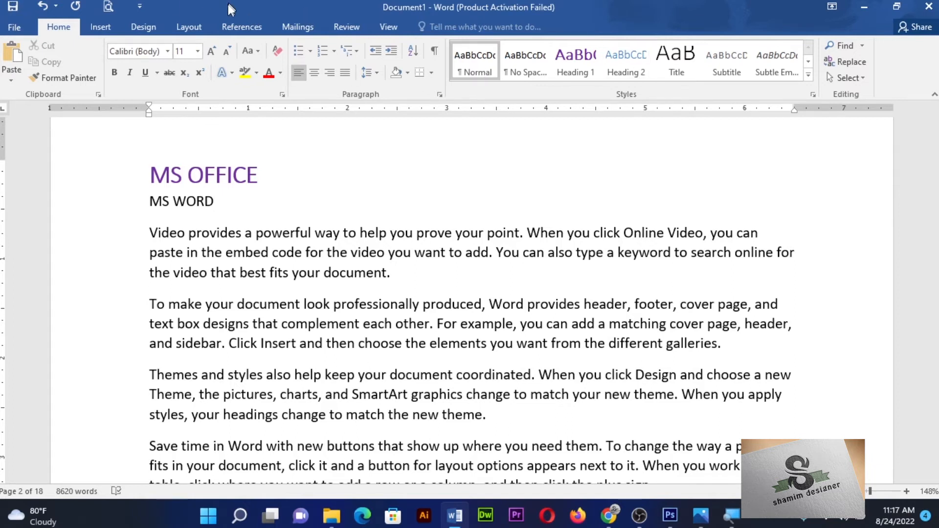
click(229, 28)
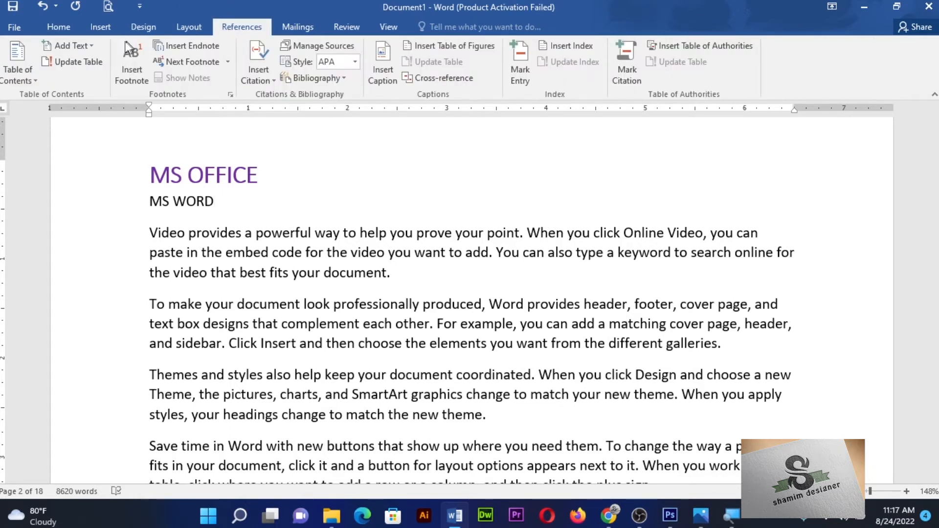
click(92, 46)
click(82, 98)
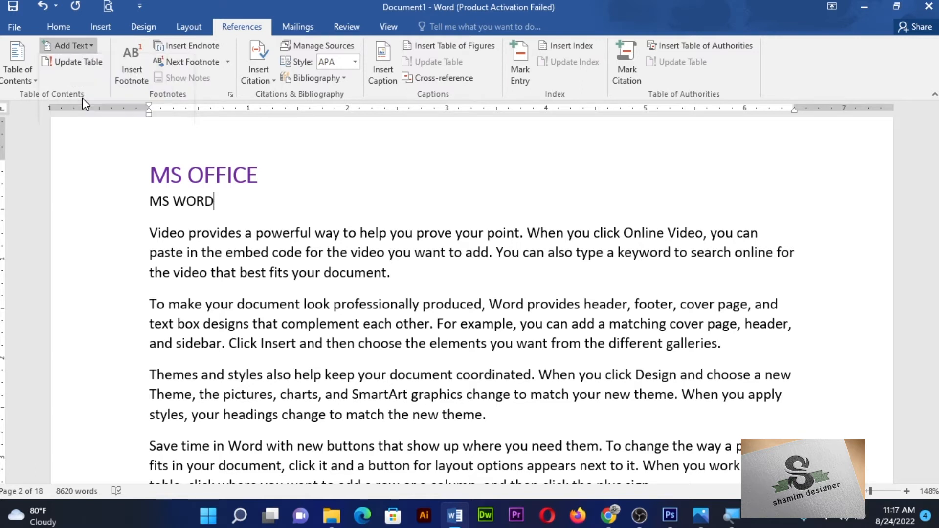
click(59, 27)
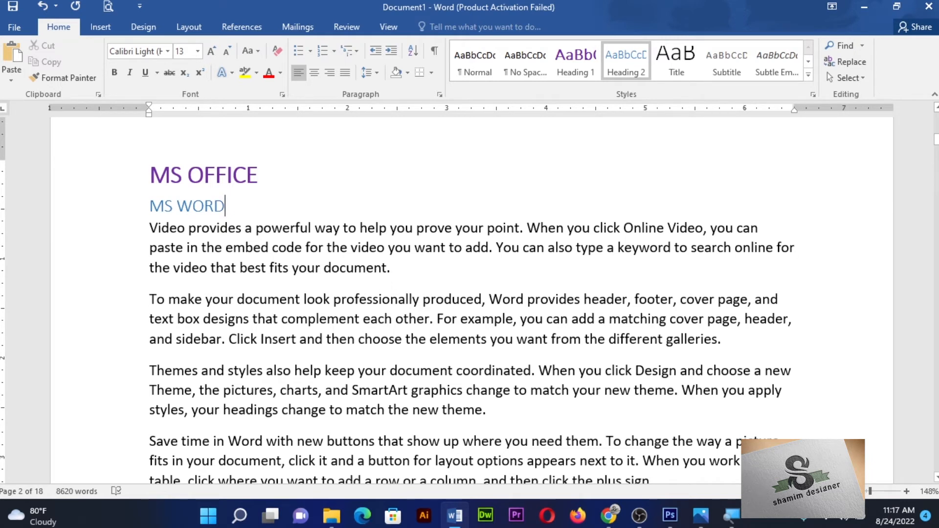
Update the entire table of contents under the INDEX title so it includes the newly added headings.
drag(935, 141, 935, 117)
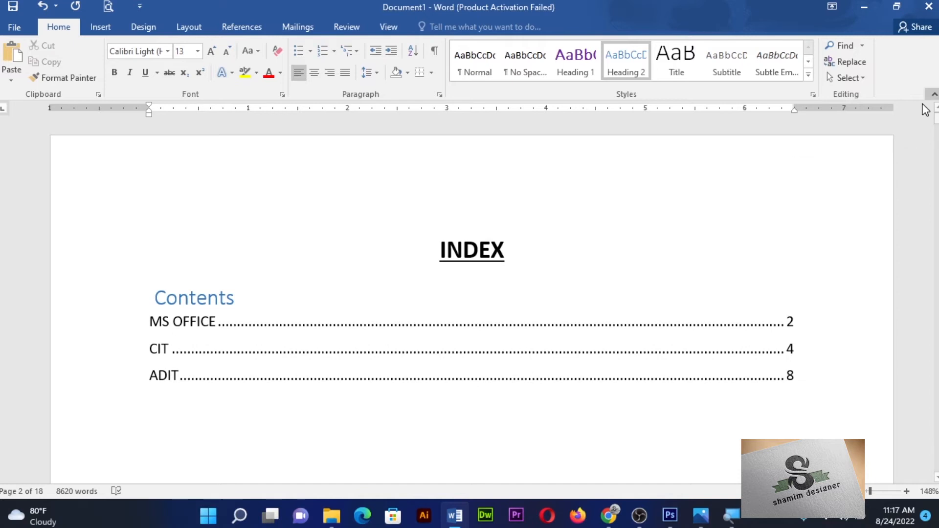
click(340, 321)
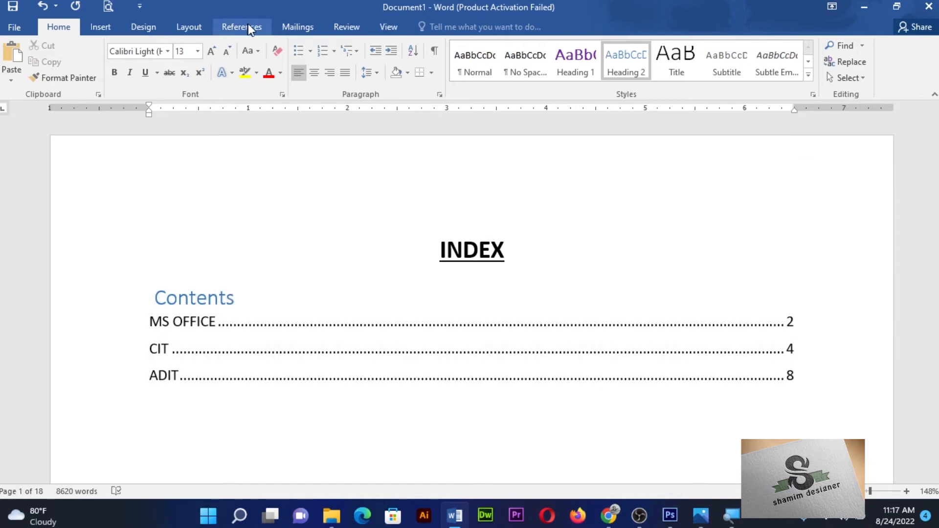
click(250, 28)
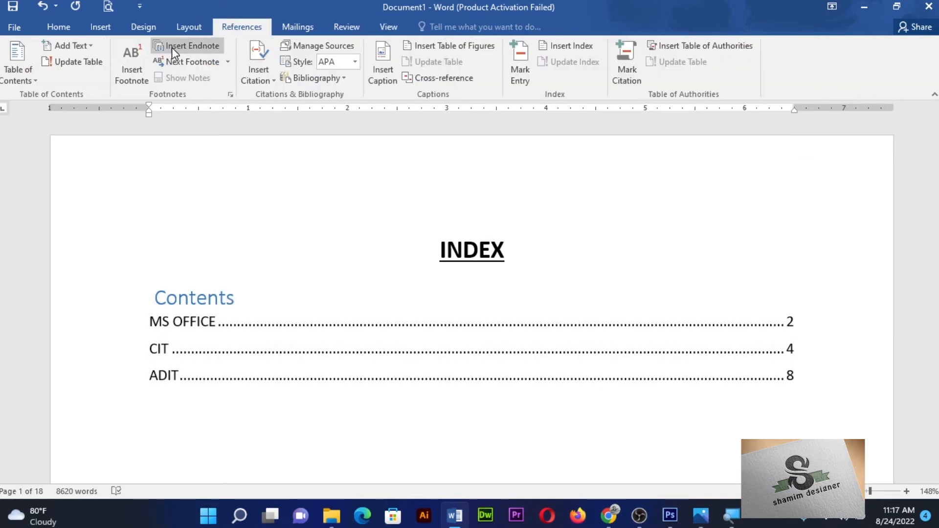
click(93, 63)
click(531, 272)
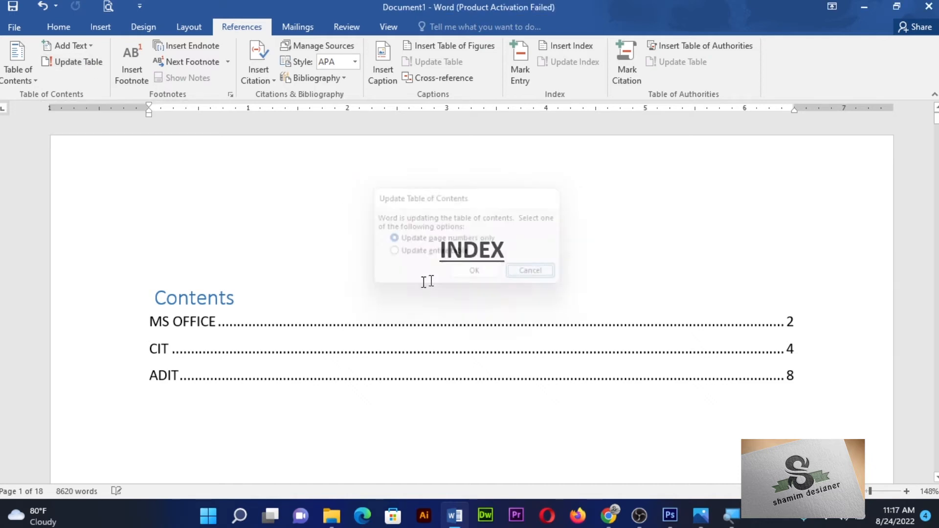
click(346, 314)
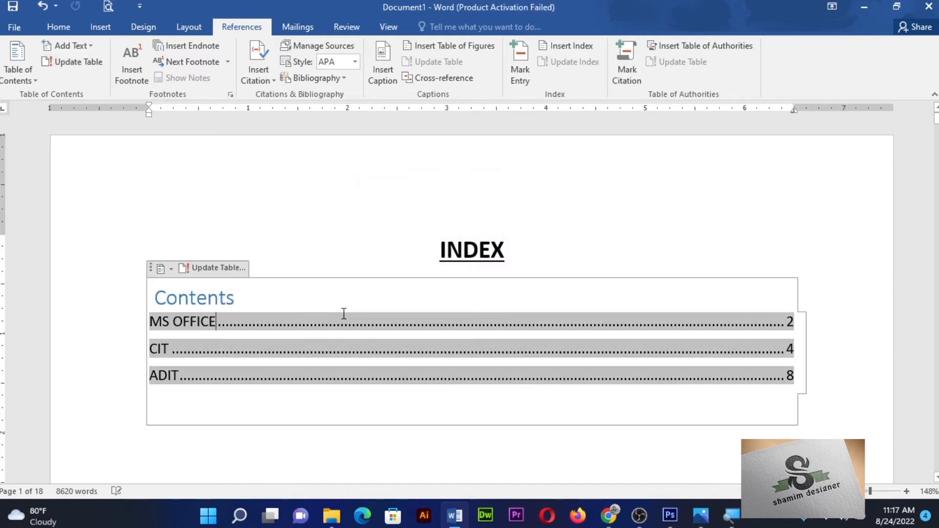
click(211, 271)
click(403, 253)
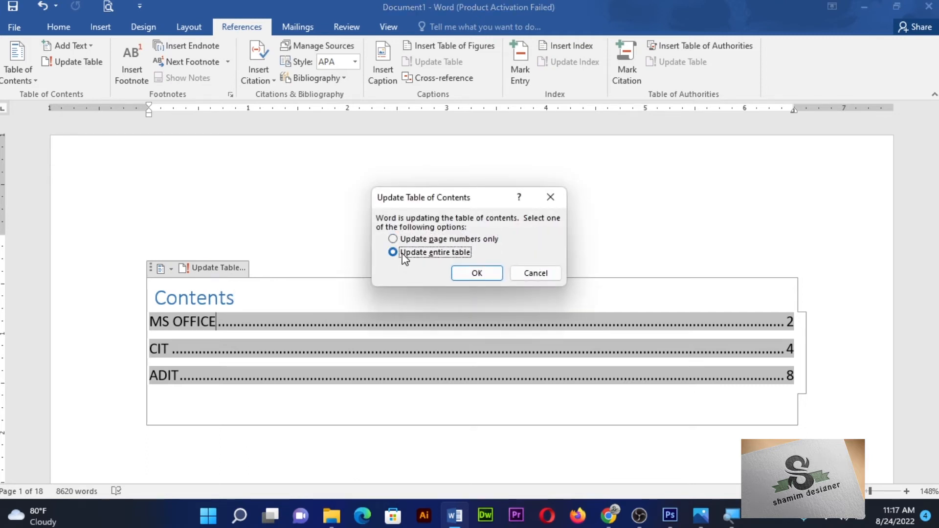
click(468, 275)
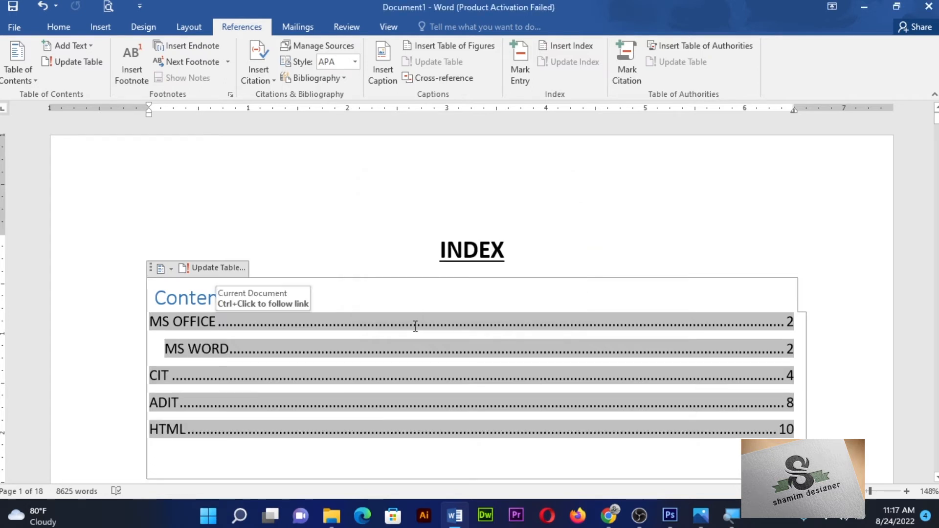
scroll(578, 465, down, 2)
click(580, 430)
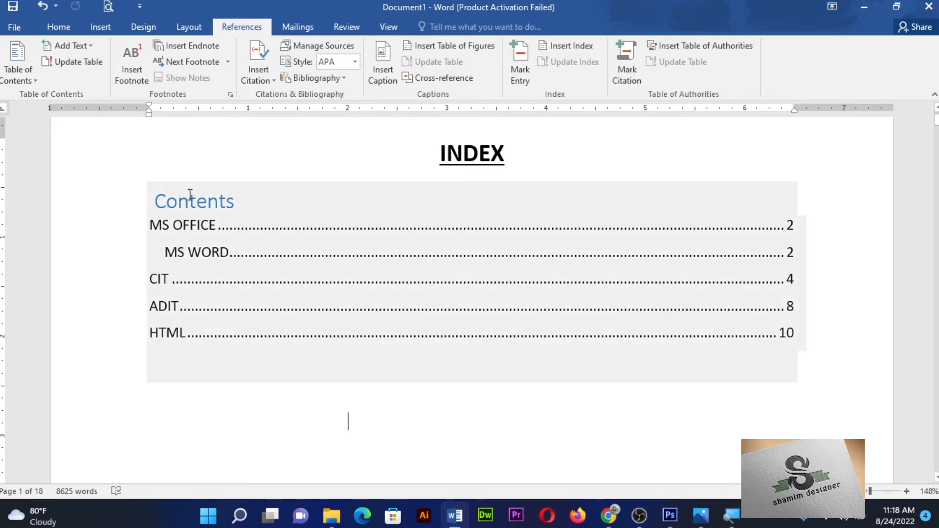
Remove the whole table of contents below the INDEX title, and undo the removal.
click(190, 198)
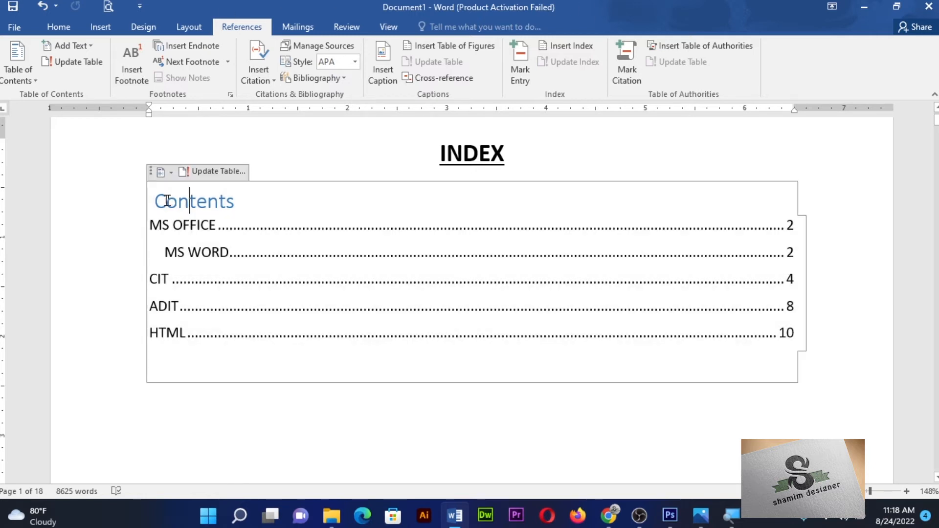
click(152, 173)
click(161, 173)
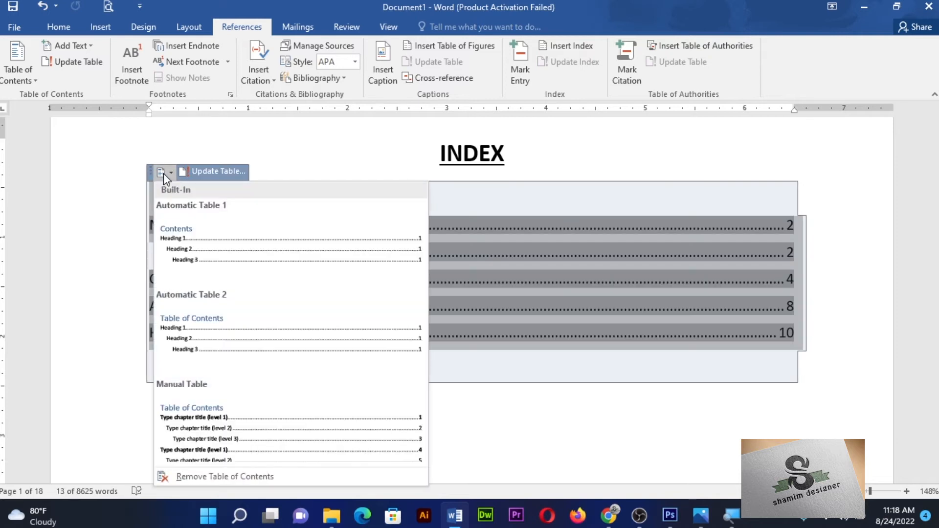
click(171, 172)
click(171, 173)
click(171, 173)
click(172, 172)
click(221, 476)
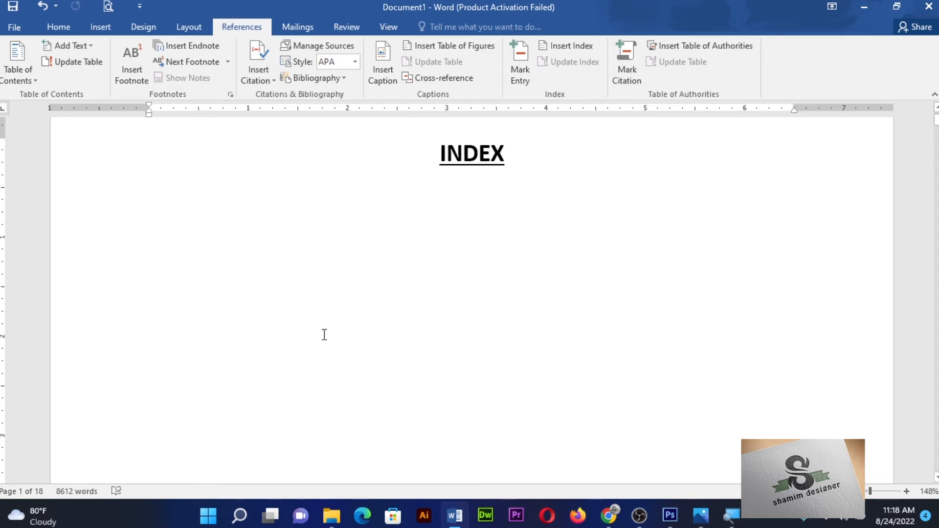
key(ctrl+z)
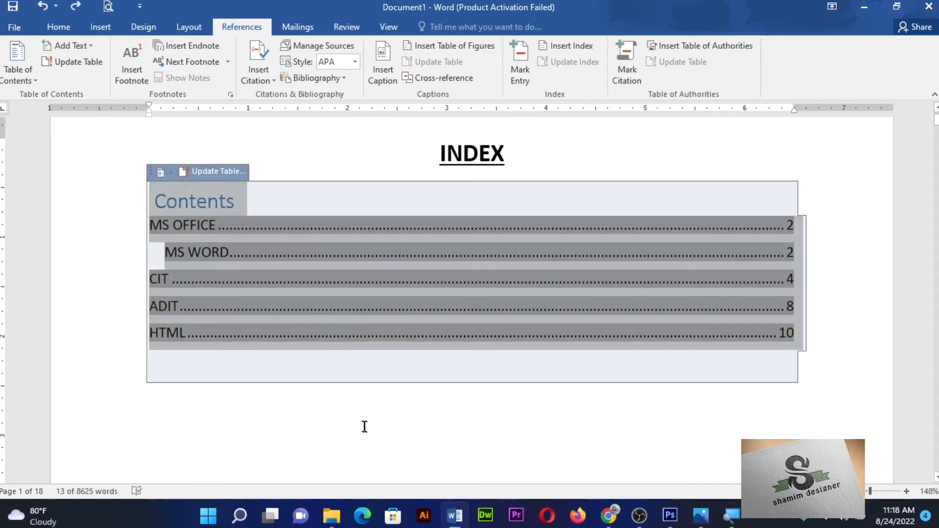
click(365, 427)
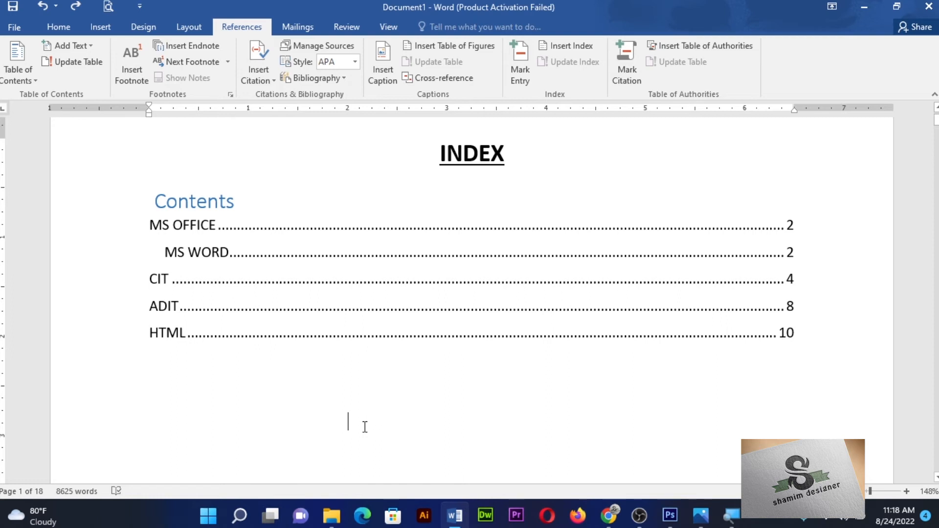
Create a new blank document and fill it with =RAND() sample text, repeating the paragraphs onto a second page.
key(ctrl+n)
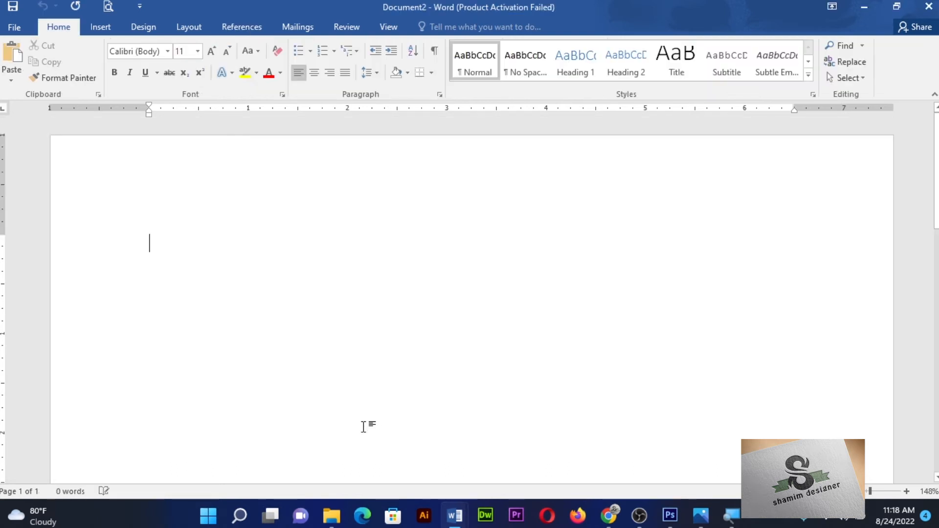
click(241, 30)
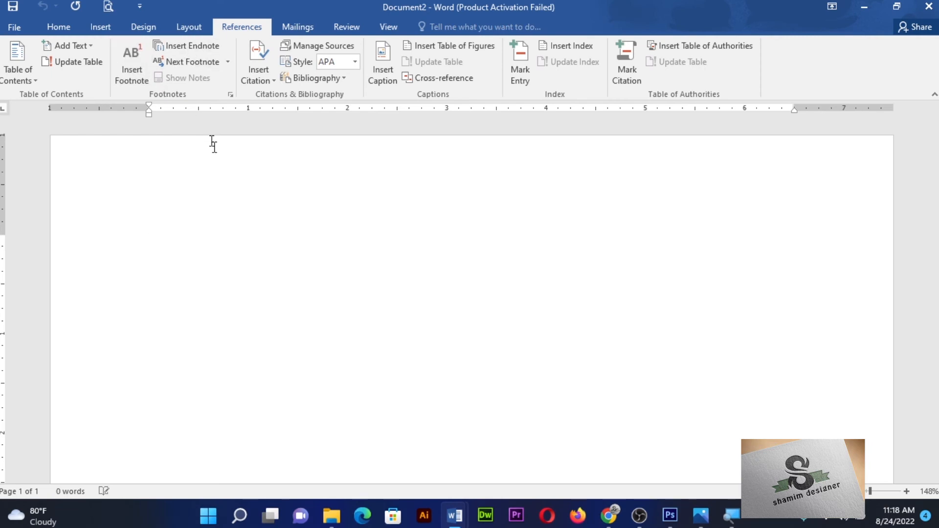
text(=RAND())
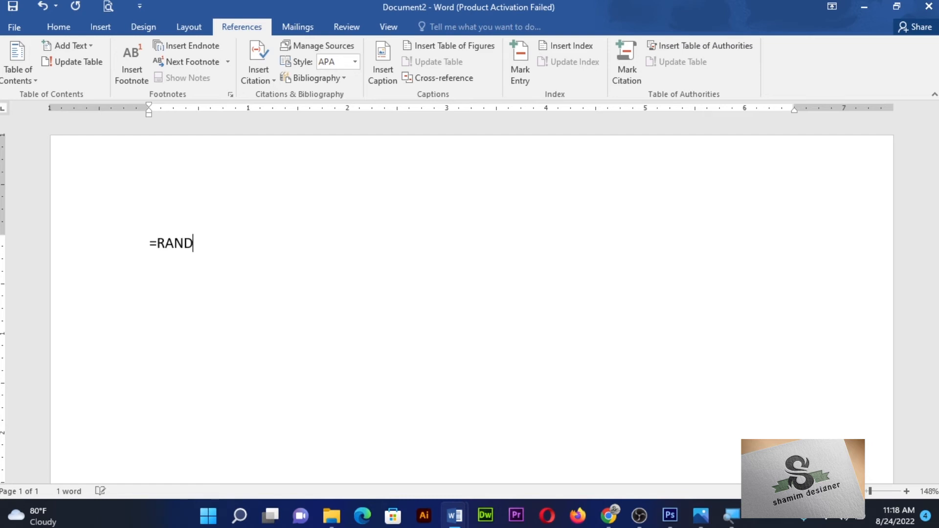
key(Return)
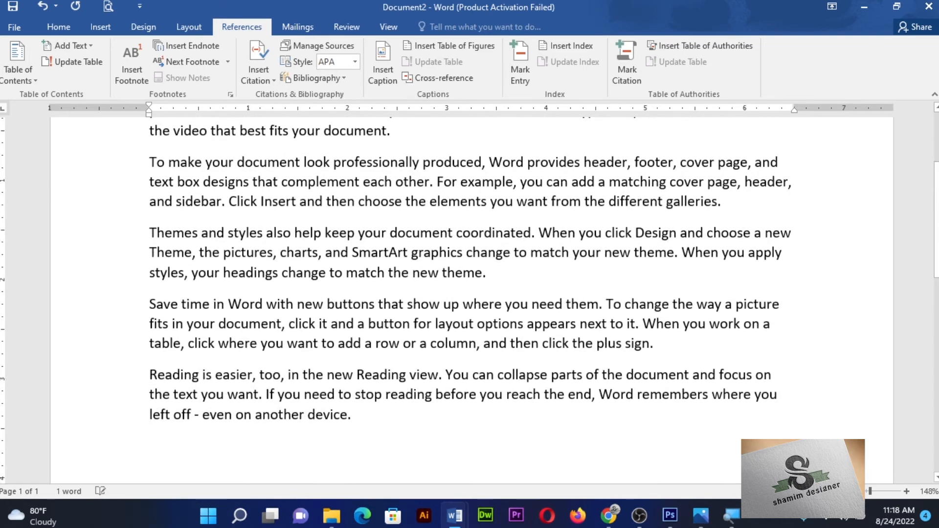
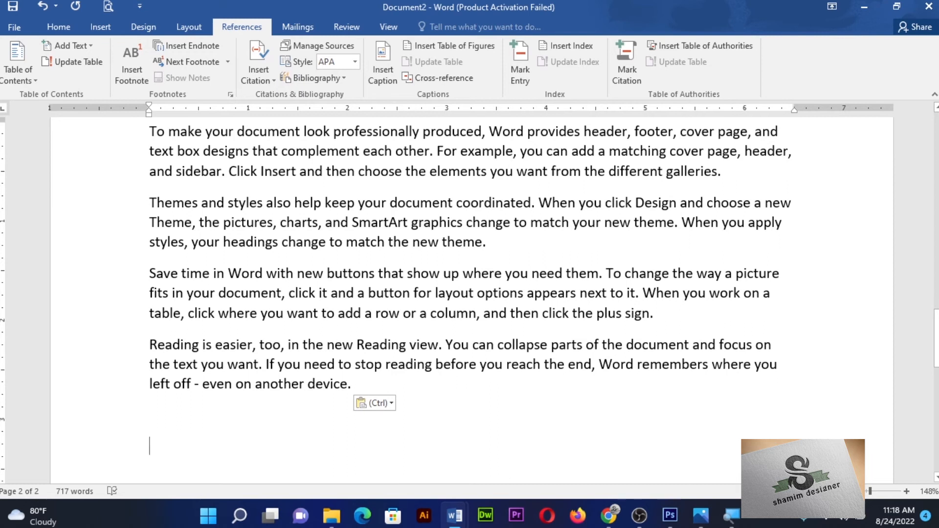
Insert a footnote after the word "fits" in the first paragraph of page 1.
ctrl+scroll(446, 268, down, 11)
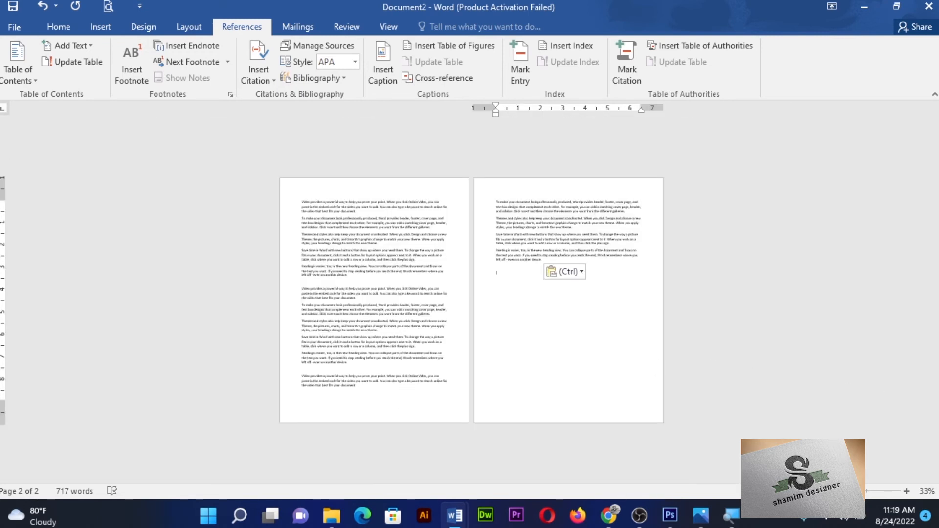
click(865, 492)
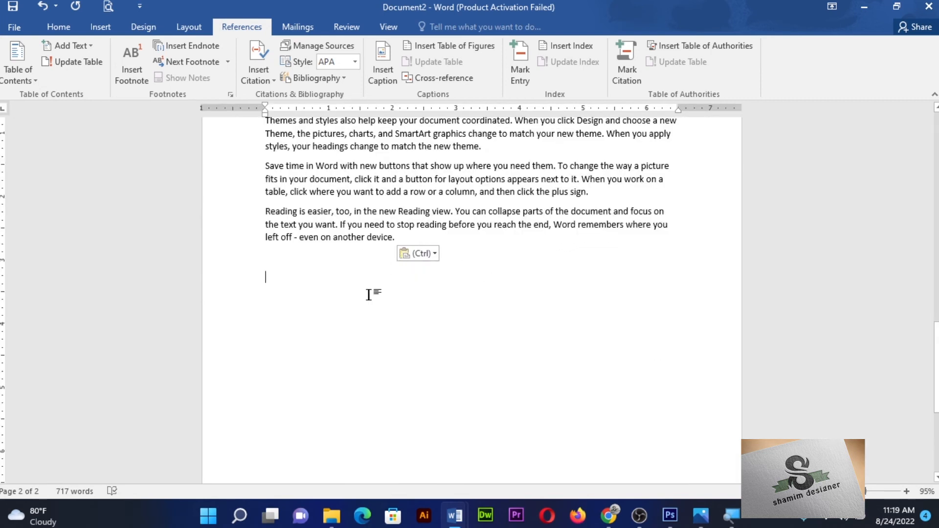
scroll(495, 324, up, 2)
text(To make your document look professionally produced, Word provides header, footer, cover page, and text box designs that complement each other. For example, you can add a matching cover page, header, and sidebar. Click Insert and then choose the elements you want from the different galleries. Themes and styles also help keep your document coordinated. When you click Design and choose a new Theme, the pictures, charts, and SmartArt graphics change to match your new theme. When you apply styles, your headings change to match the new theme. Save time in Word with new buttons that show up where you need them. To change the way a picture fits in your document, click it and a button for layout options appears next to it. When you work on a table, click where you want to add a row or a column, and then click the plus sign. Reading is easier, too, in the new Reading view. You can collapse parts of the document and focus on the text you want. If you need to stop reading before you reach the end, Word remembers where you left off - even on another device.)
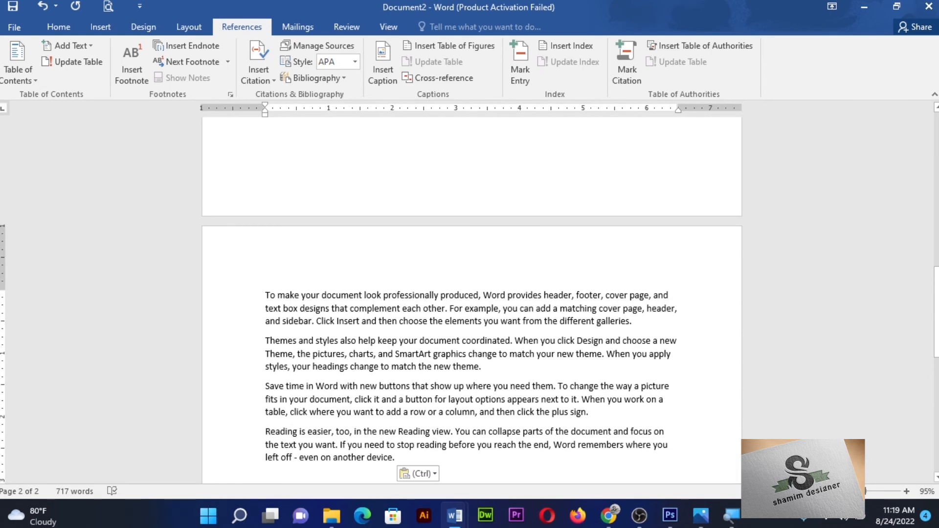
click(904, 492)
click(904, 492)
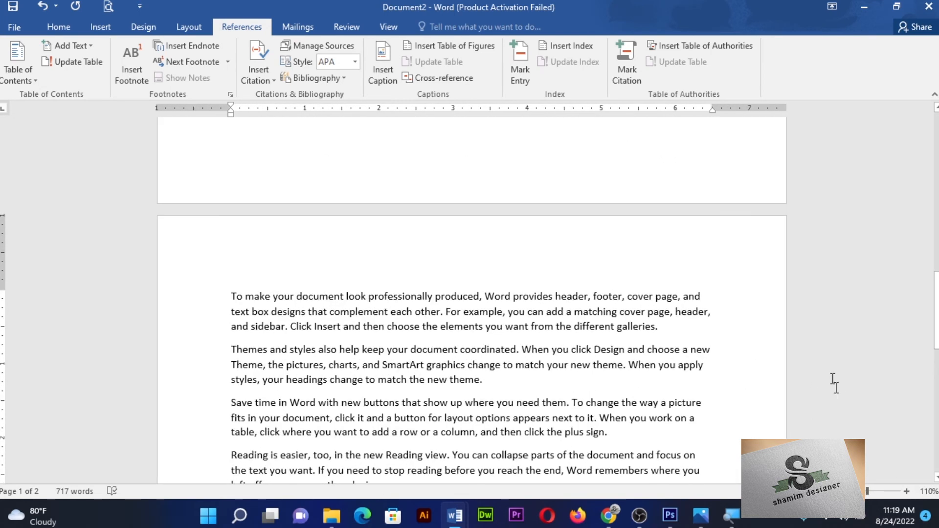
scroll(828, 359, down, 5)
scroll(828, 359, up, 5)
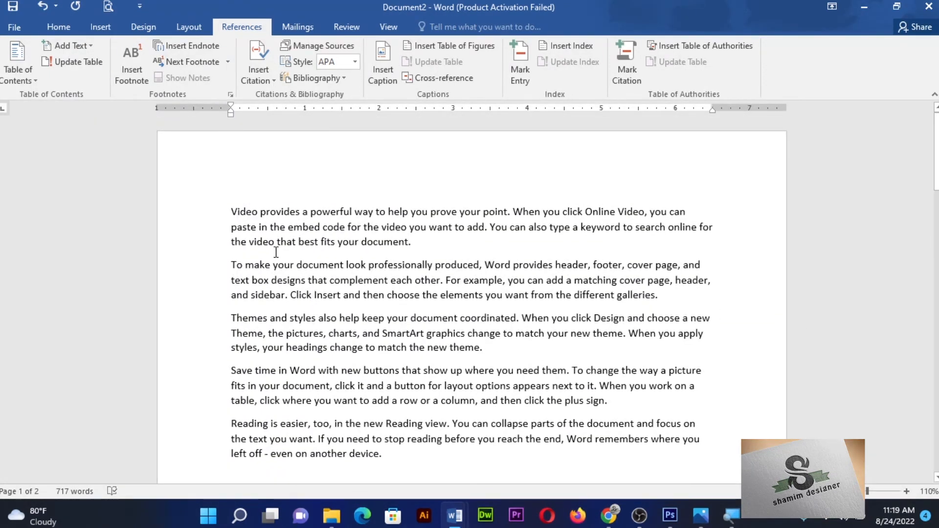
click(336, 241)
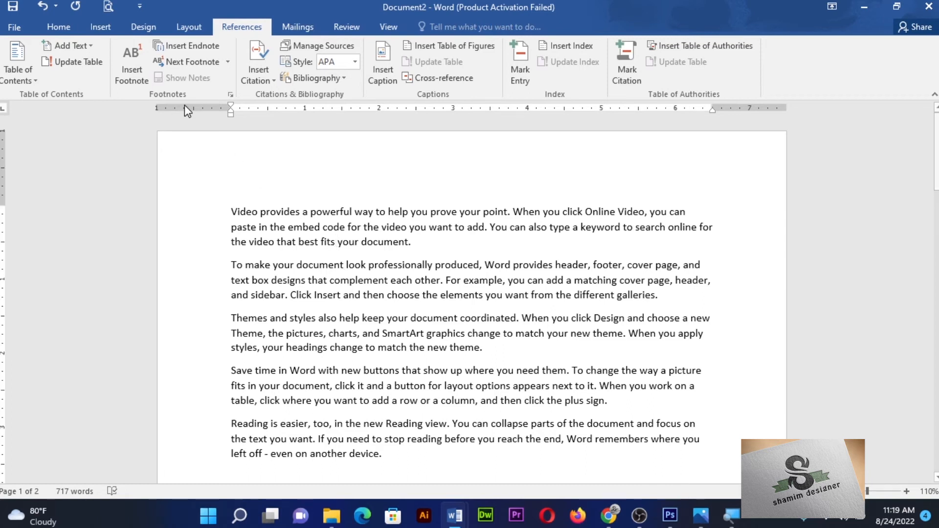
click(136, 67)
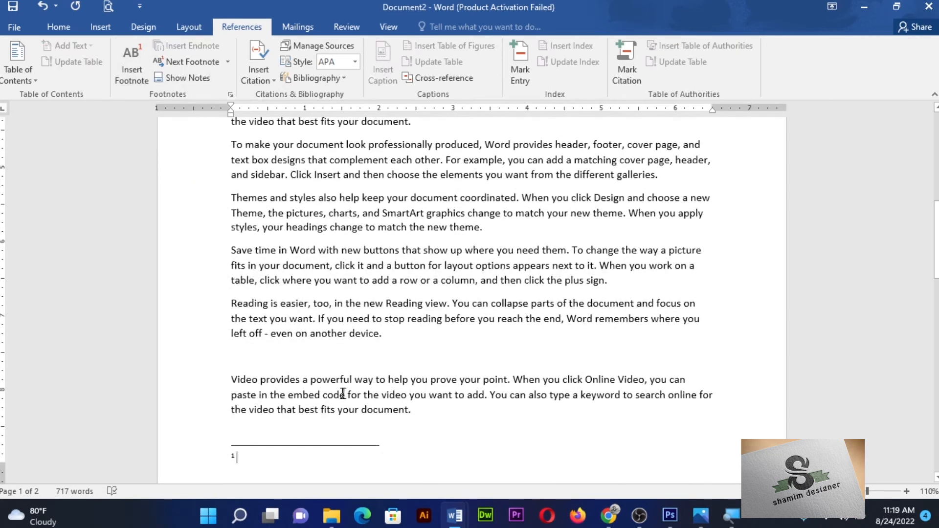
Enter "THIS IS FOOTNOTE" as the text of the new footnote at the end of page 1.
click(904, 492)
click(904, 492)
click(905, 492)
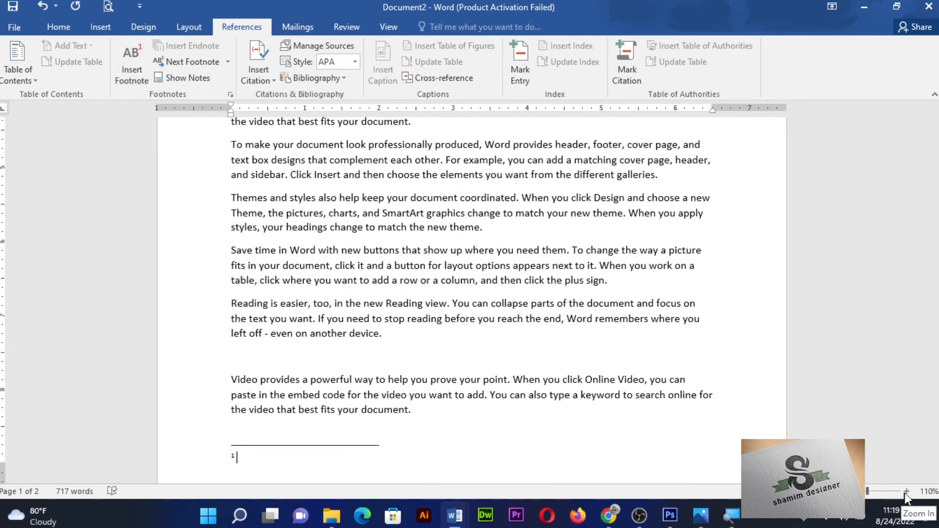
click(905, 492)
click(905, 493)
click(905, 492)
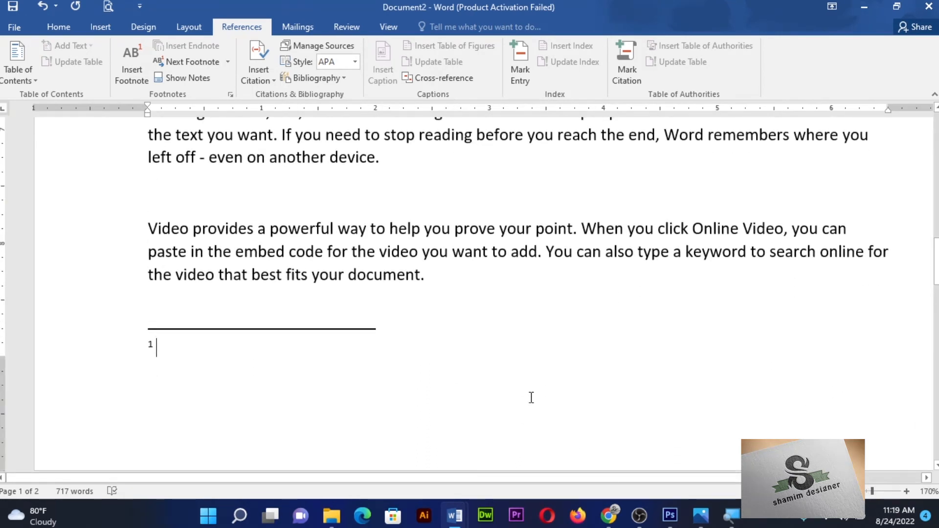
text(THIS )
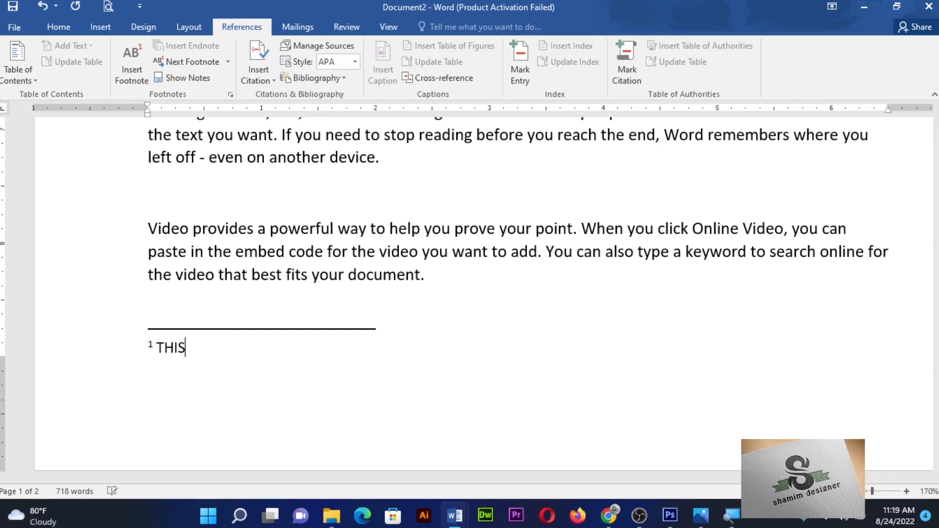
text(IS )
text(FOO)
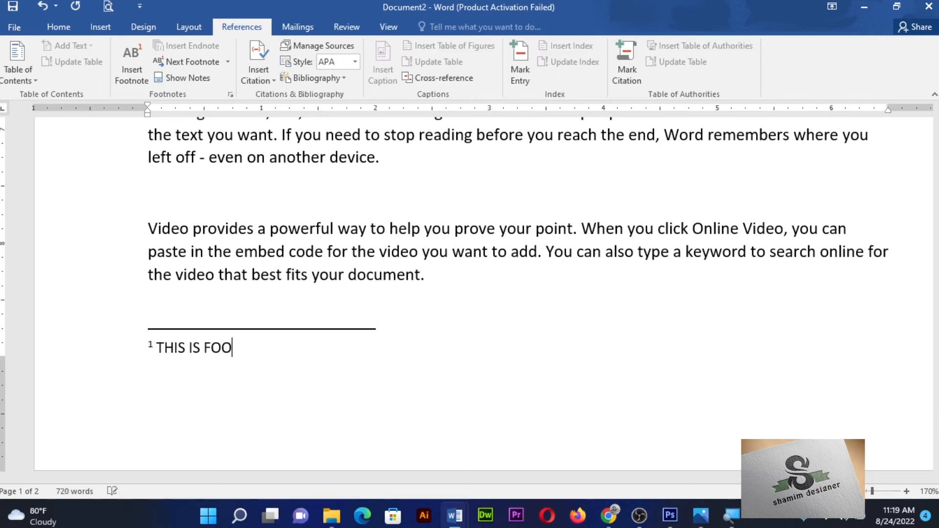
text(TNOTE)
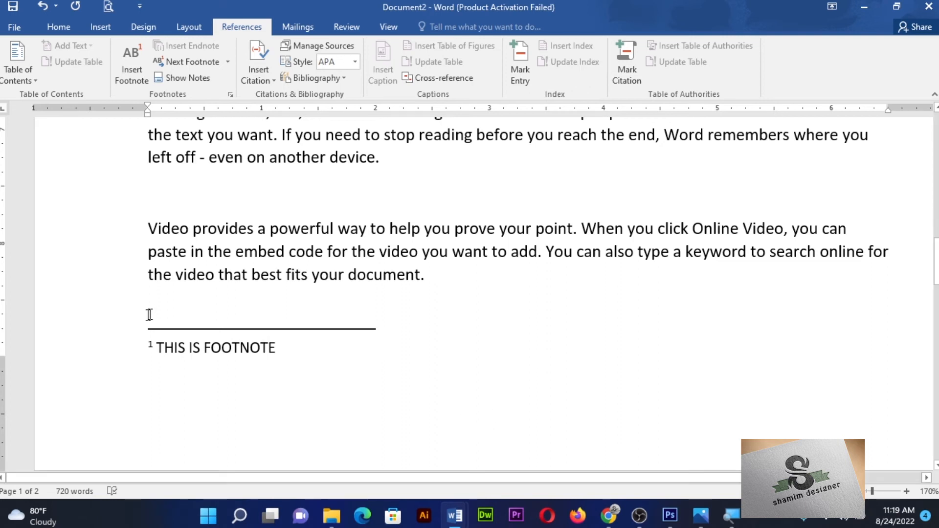
Go from the footnote text to its reference mark in the first paragraph and look over both pages.
click(198, 80)
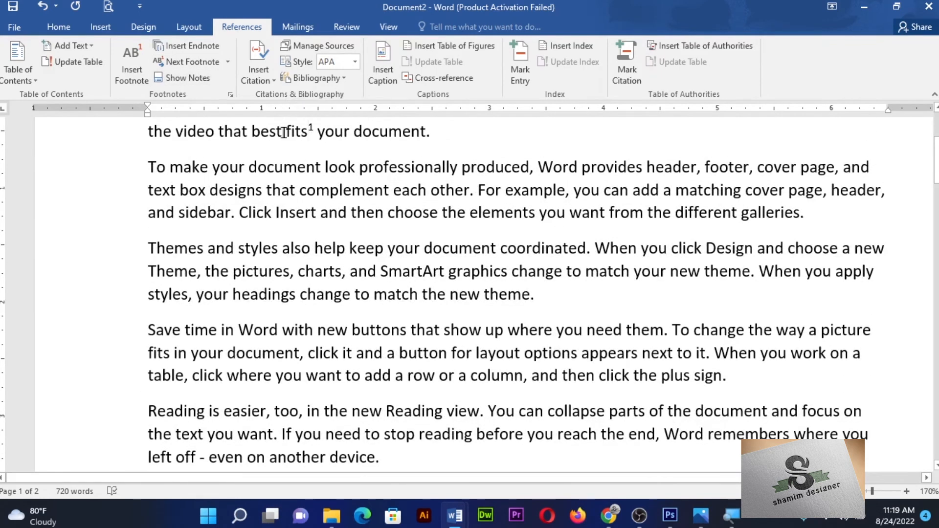
mouse_move(309, 130)
scroll(375, 238, up, 3)
scroll(375, 238, up, 2)
scroll(375, 237, down, 5)
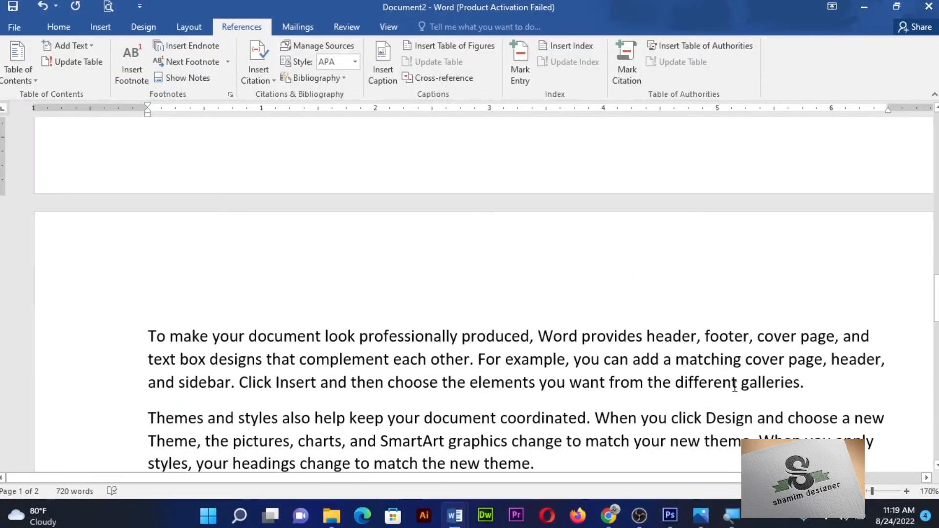
scroll(363, 281, down, 10)
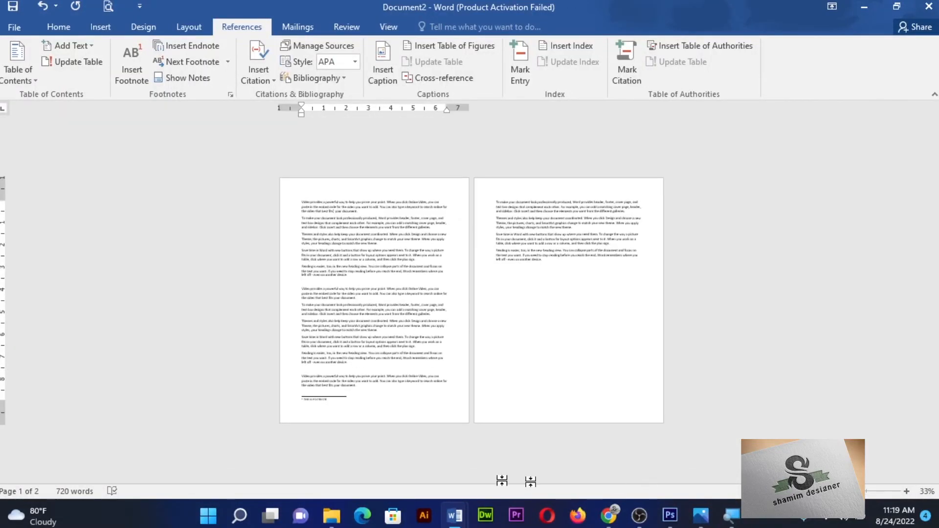
click(870, 491)
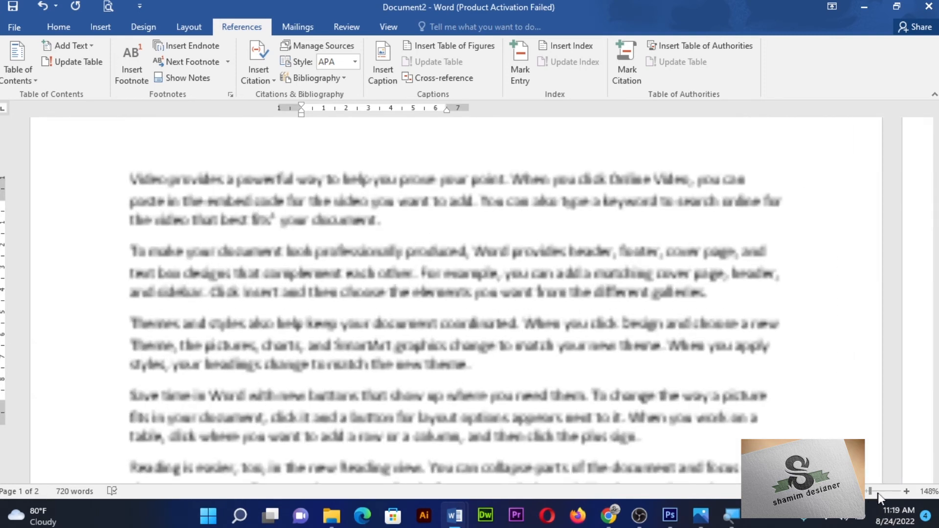
click(904, 491)
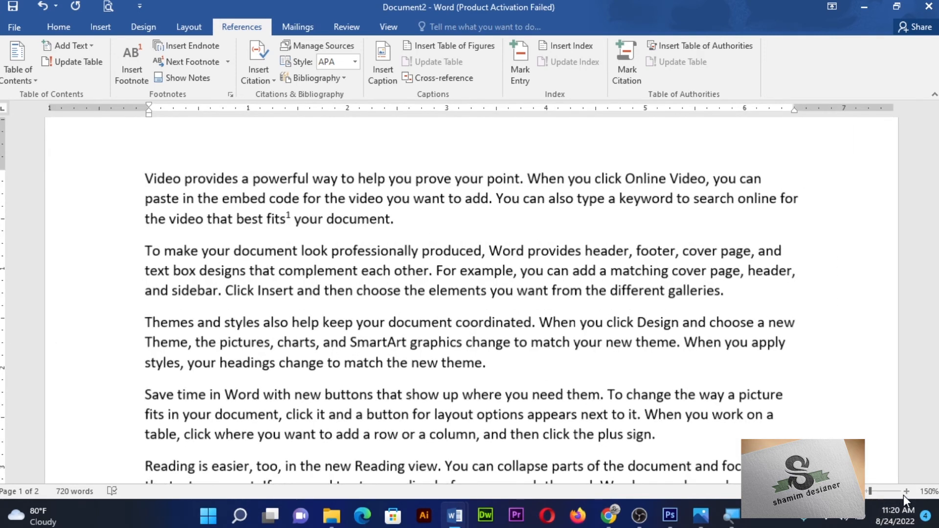
Insert a second footnote before the word "prove" in the second "Video provides" paragraph on page 1.
click(904, 492)
click(904, 492)
click(904, 492)
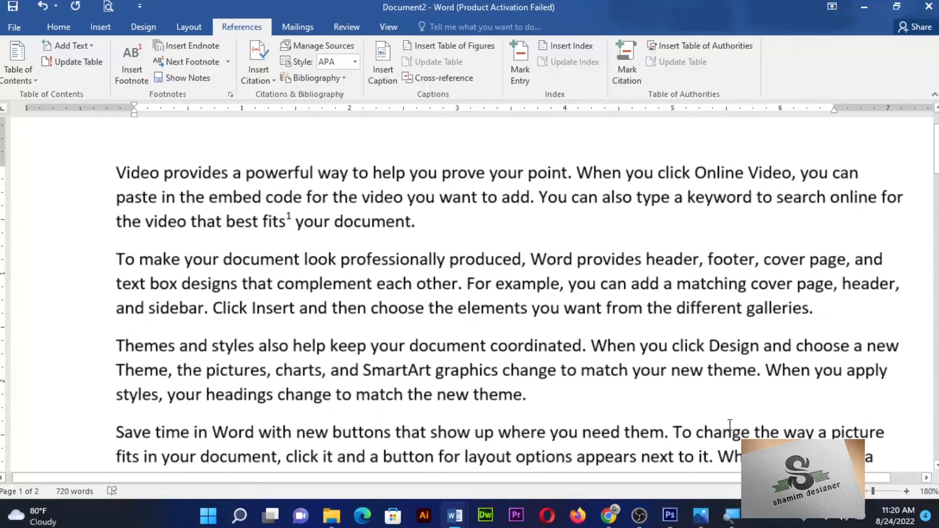
scroll(480, 311, down, 4)
click(444, 352)
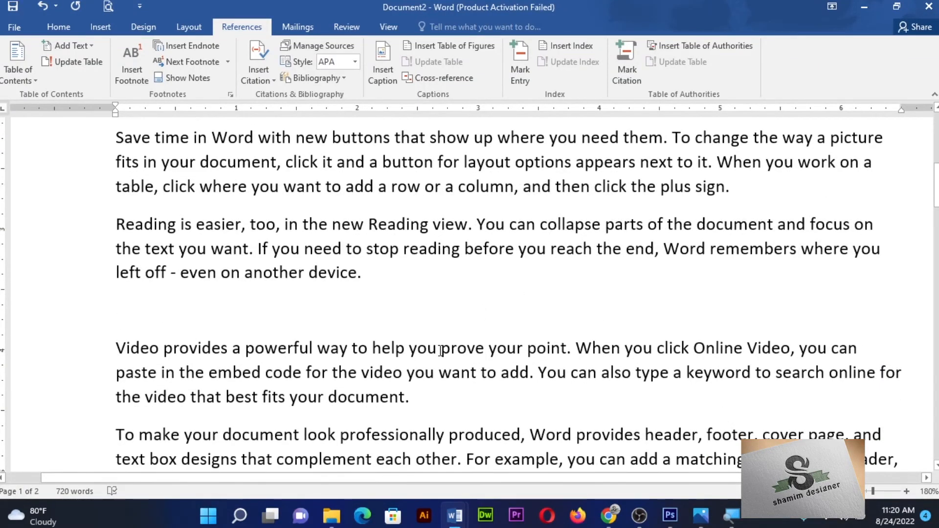
click(130, 78)
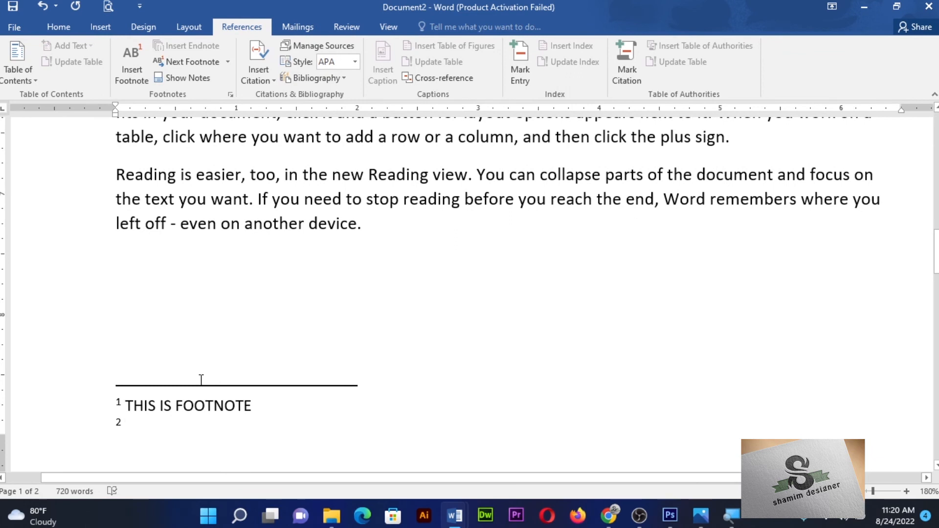
Enter "THIS IS SECOND FOOTNOTE" as the text of the second footnote.
text(THIS)
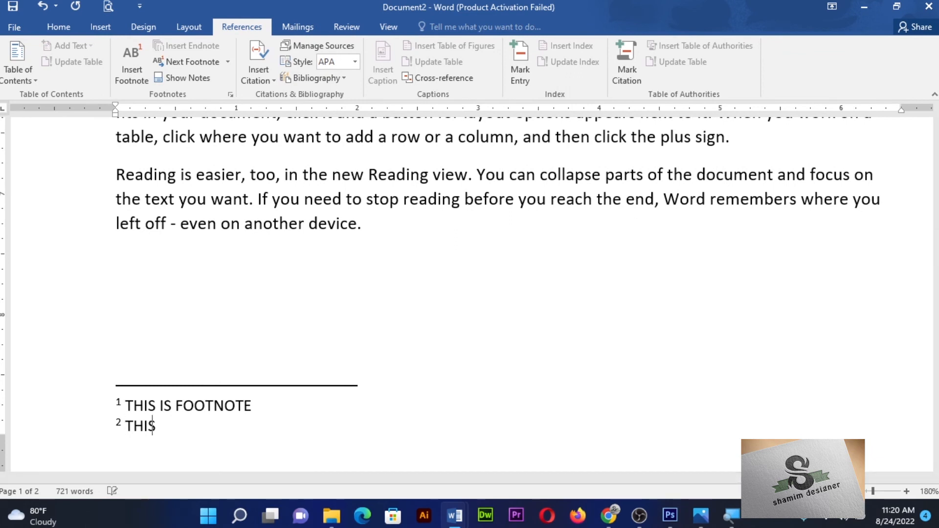
text( IS SECOND )
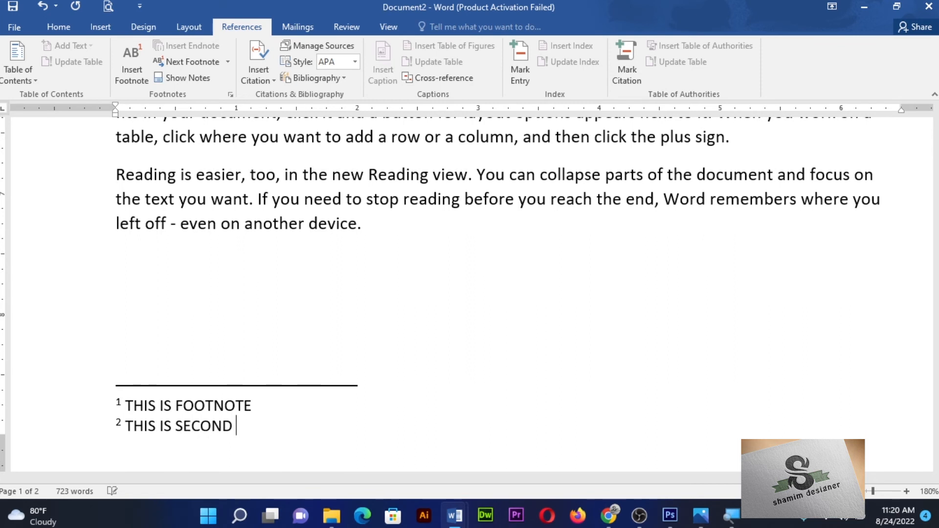
text(FOOT)
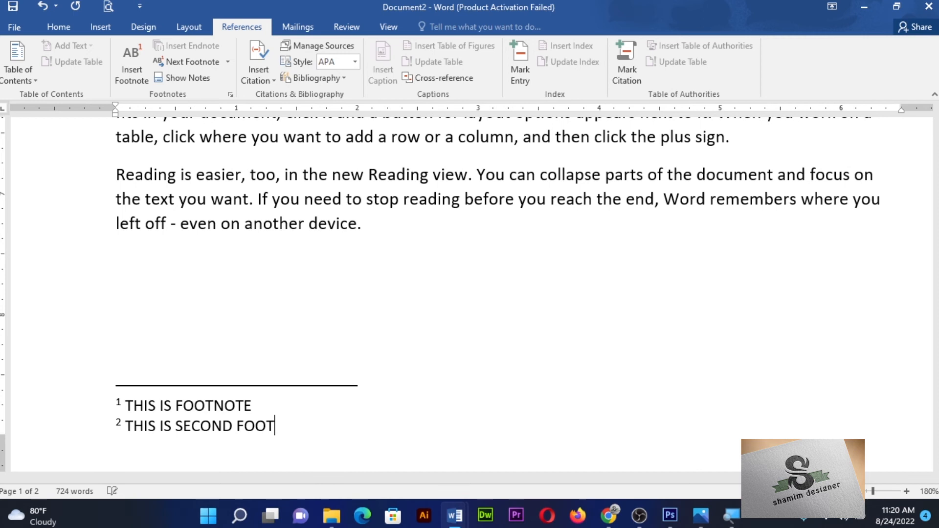
text(NOTE)
Go from the second footnote's text to its reference mark, and move to the previous footnote in the document.
double_click(119, 422)
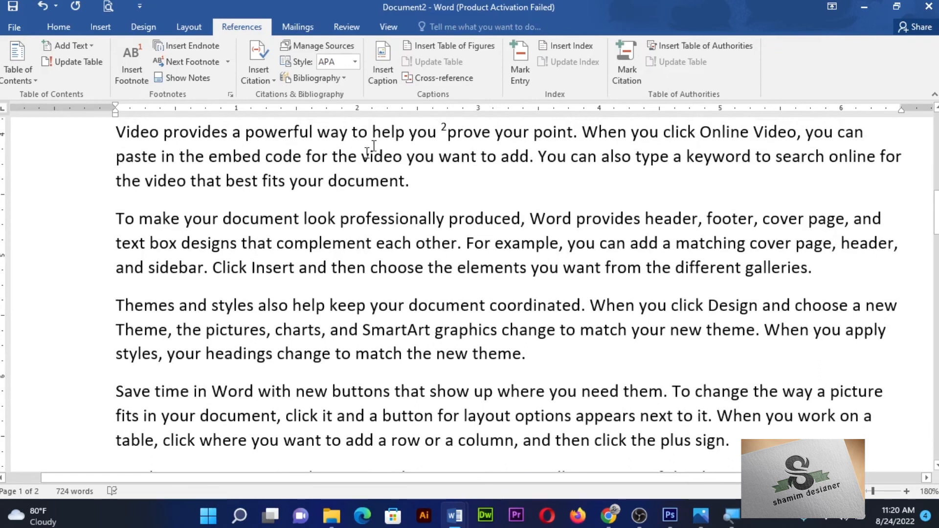
mouse_move(444, 129)
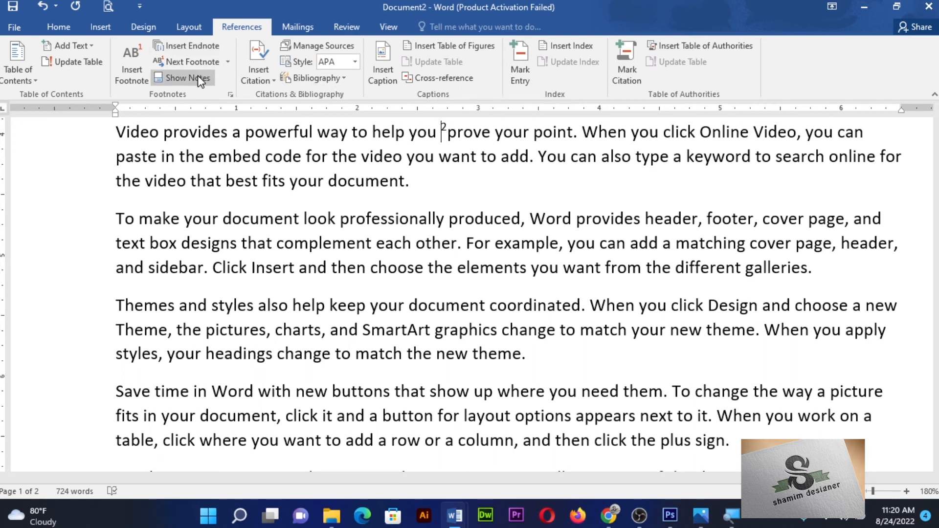
click(228, 62)
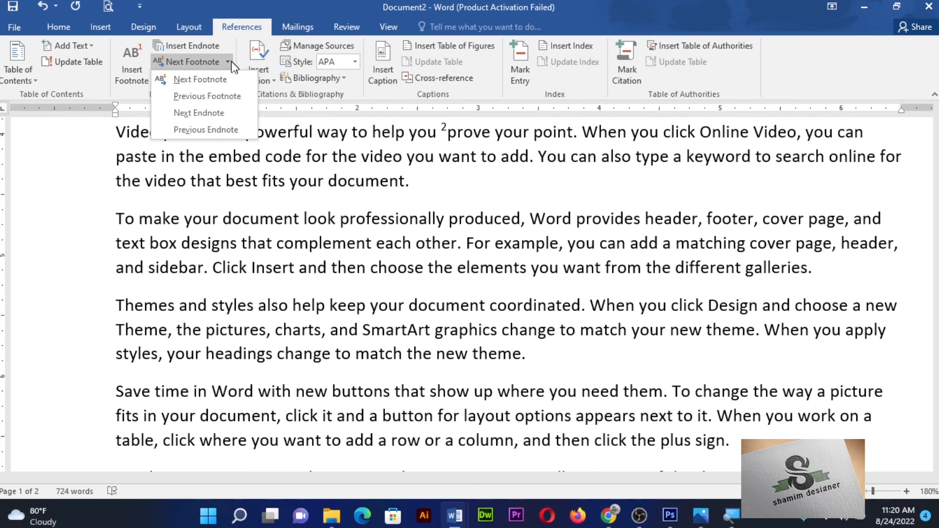
click(231, 96)
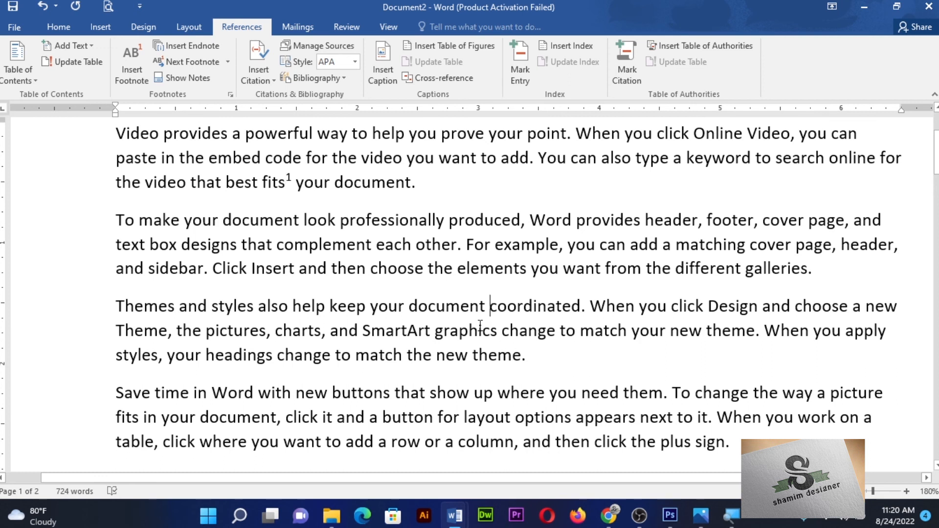
Insert an endnote before "coordinated" in page 1's third paragraph with a row of capital X's as its text, and return to its reference mark.
click(195, 46)
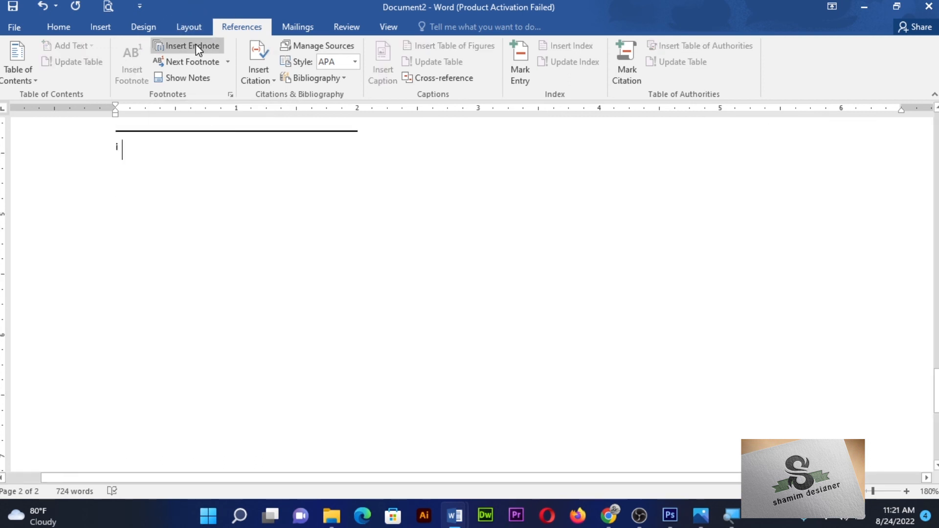
text(XXXXXXXXXXXXXXXXXXXXXXXXXXX)
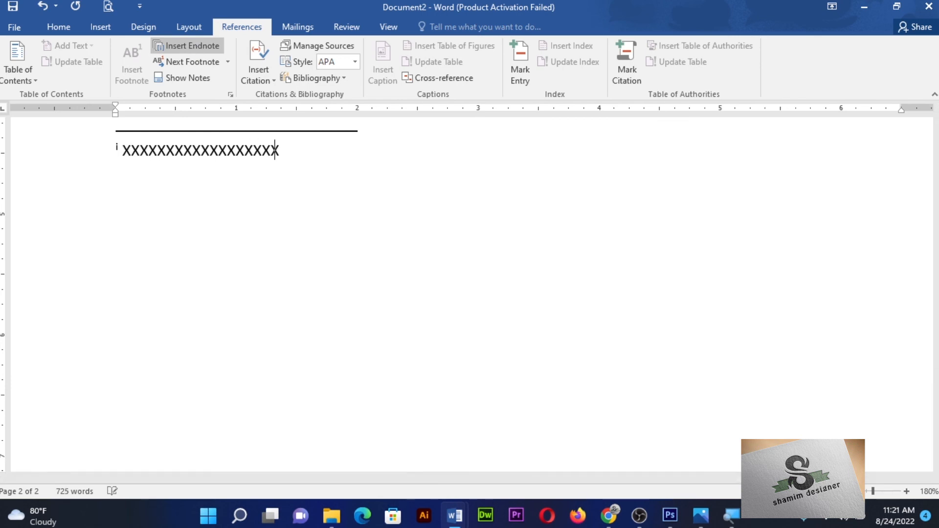
click(208, 77)
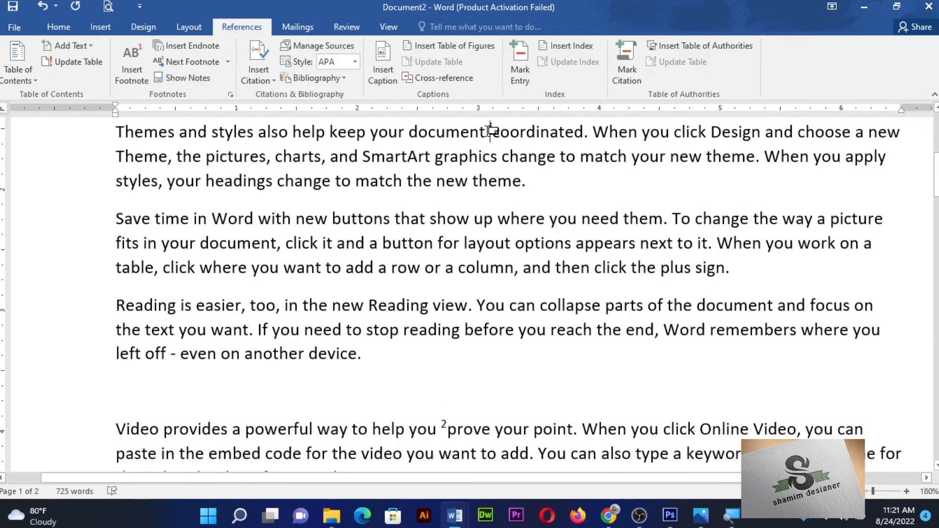
mouse_move(491, 129)
drag(873, 491, 848, 491)
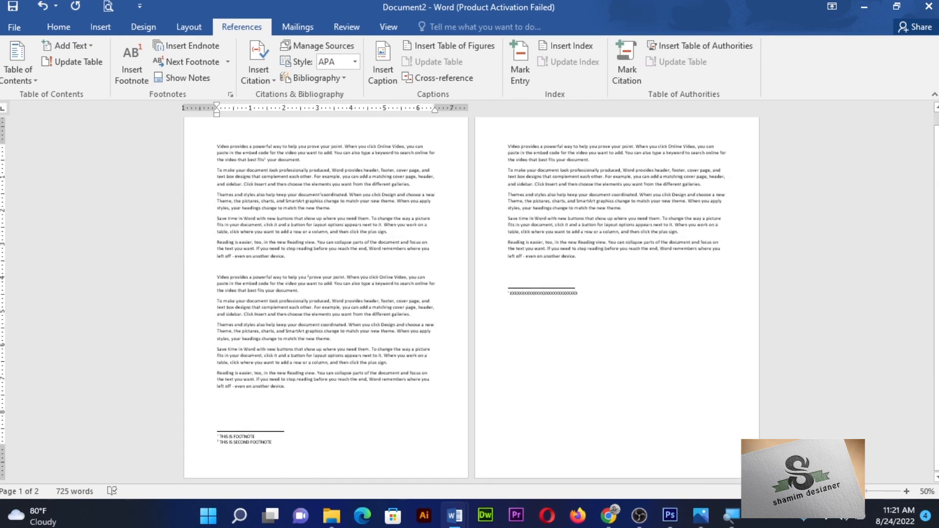